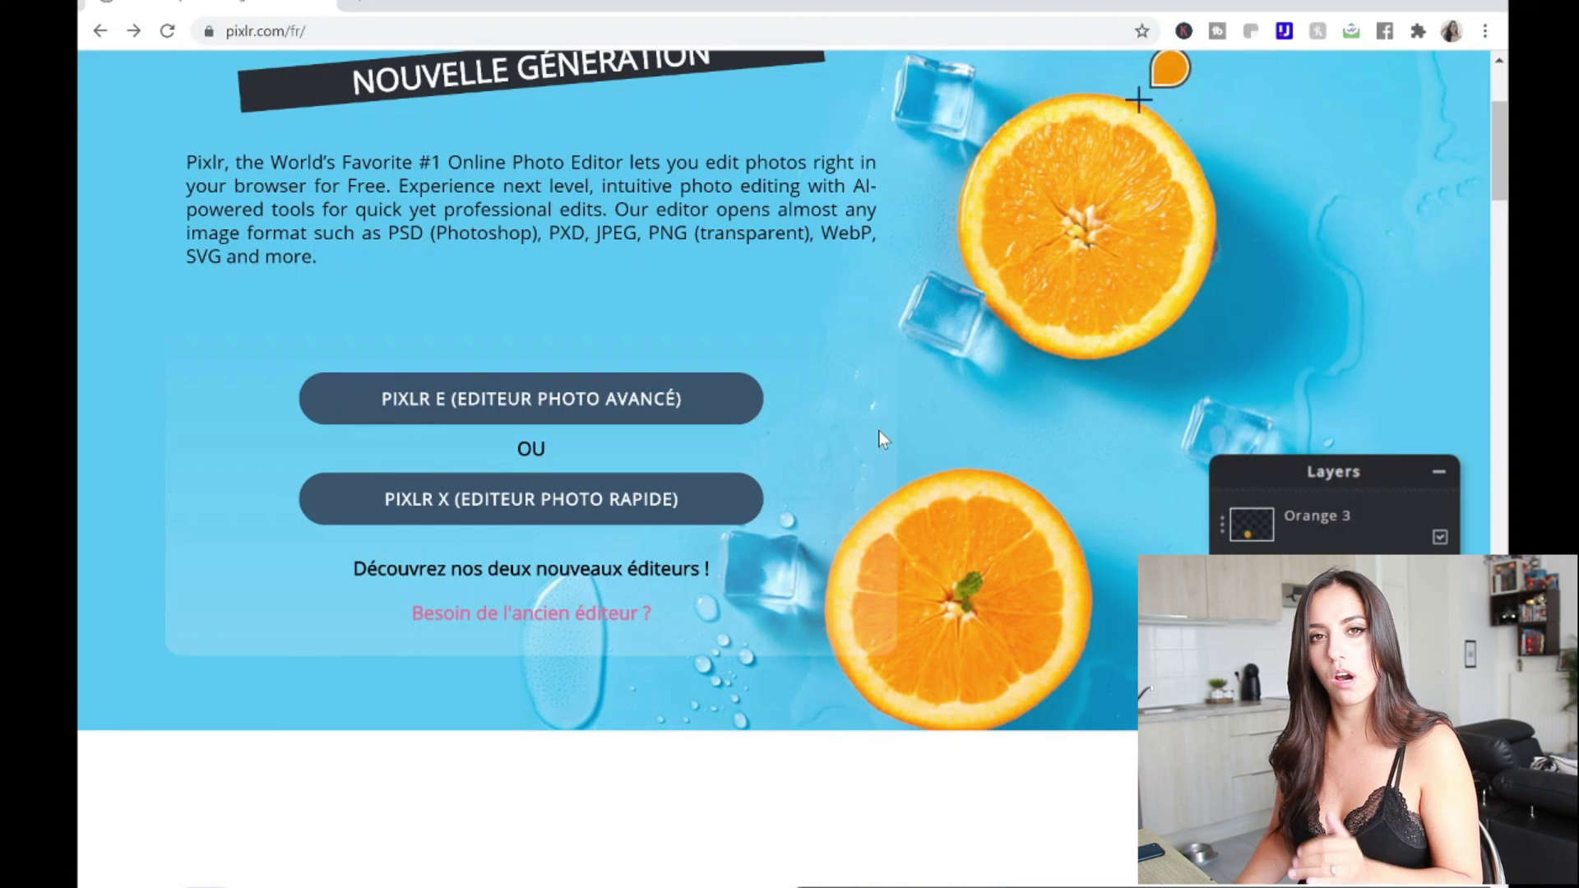
Step: Launch the advanced Pixlr E editor and open img_2993_unedited.jpg from the history of recent images
{"action": "scroll", "coordinate": [879, 431], "scroll_direction": "up", "scroll_amount": 1}
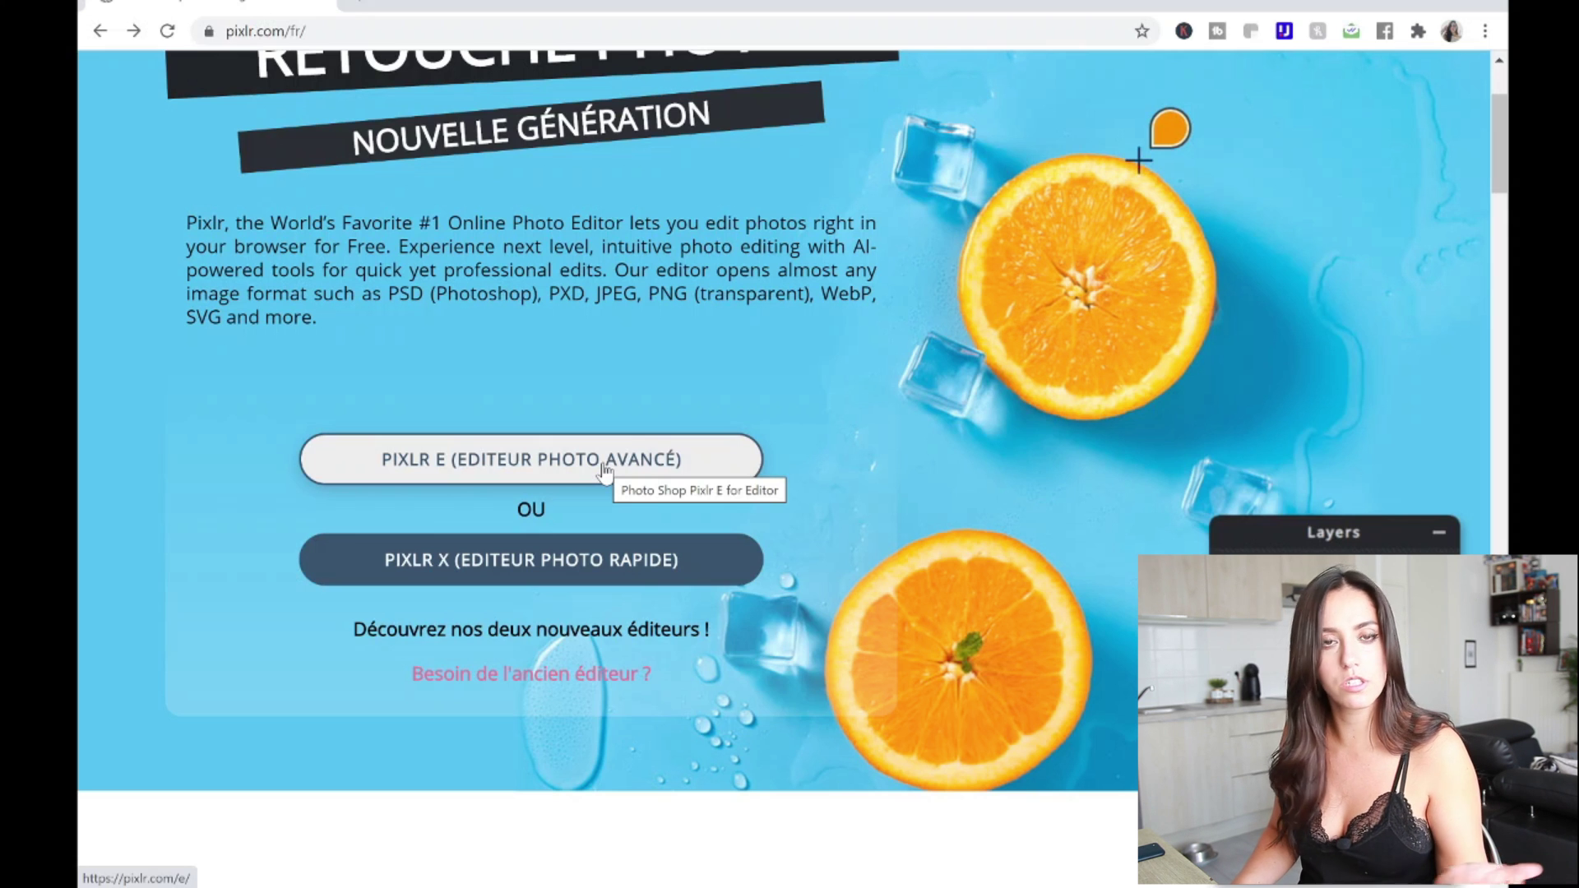
{"action": "left_click", "coordinate": [663, 478]}
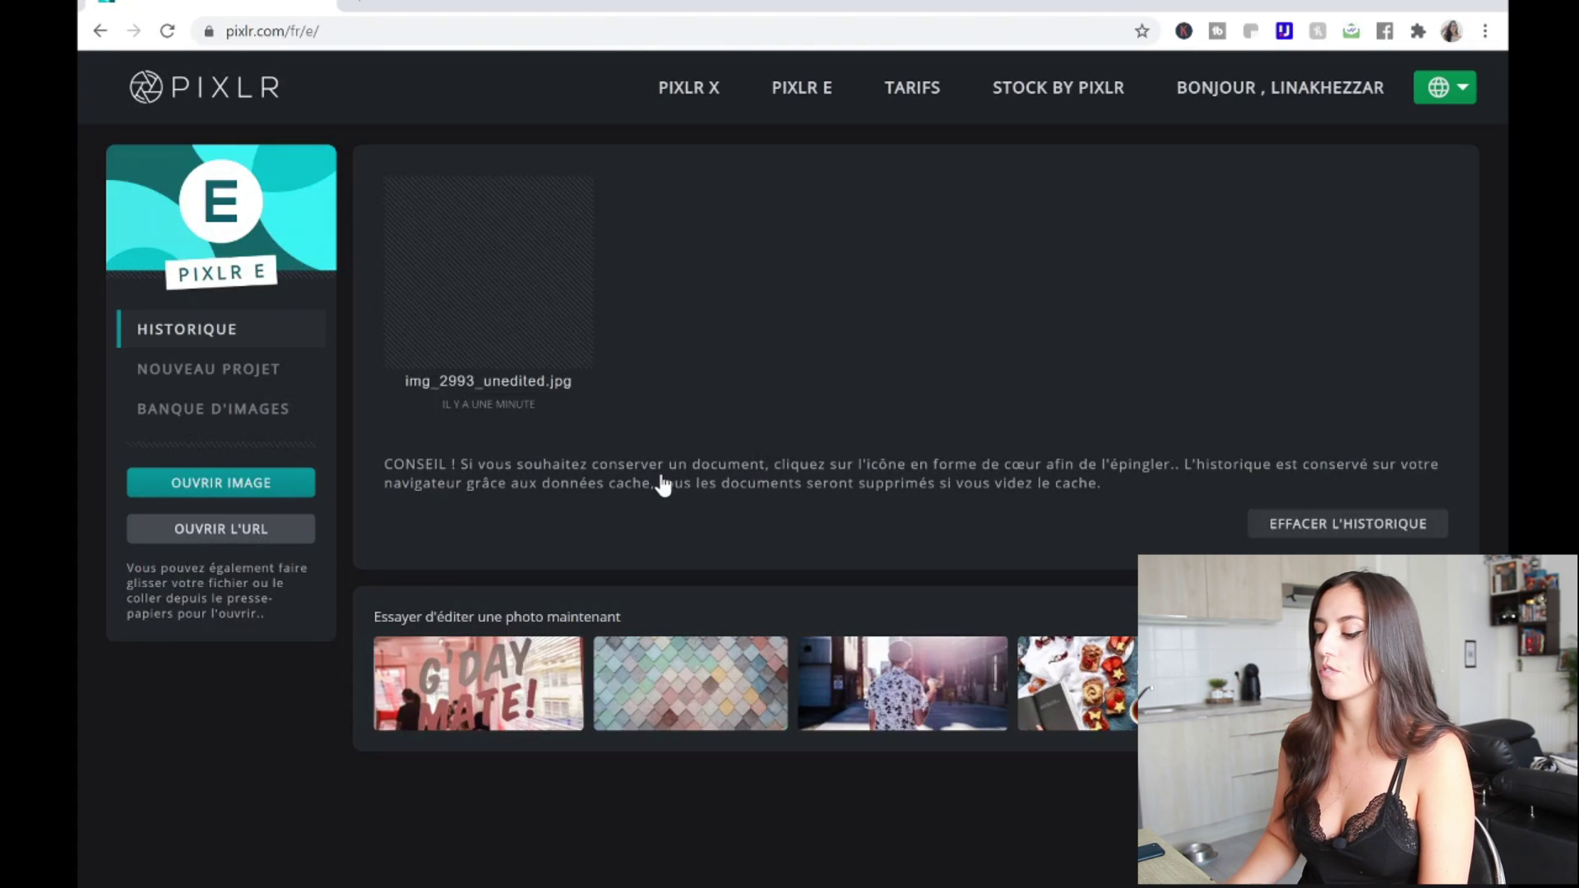
{"action": "mouse_move", "coordinate": [520, 387]}
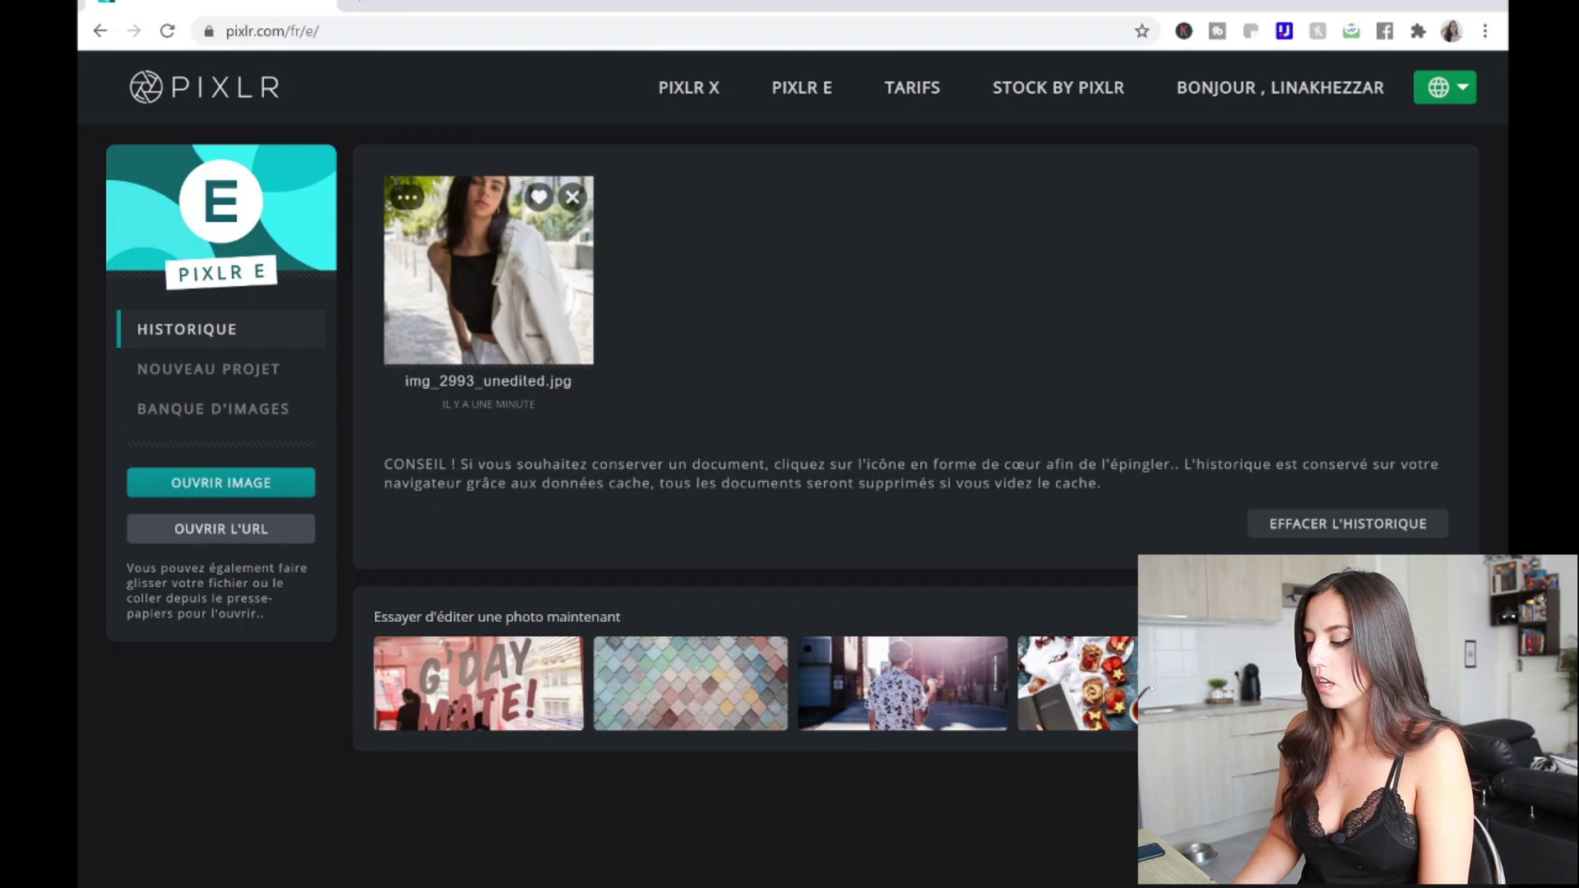
{"action": "left_click", "coordinate": [520, 301]}
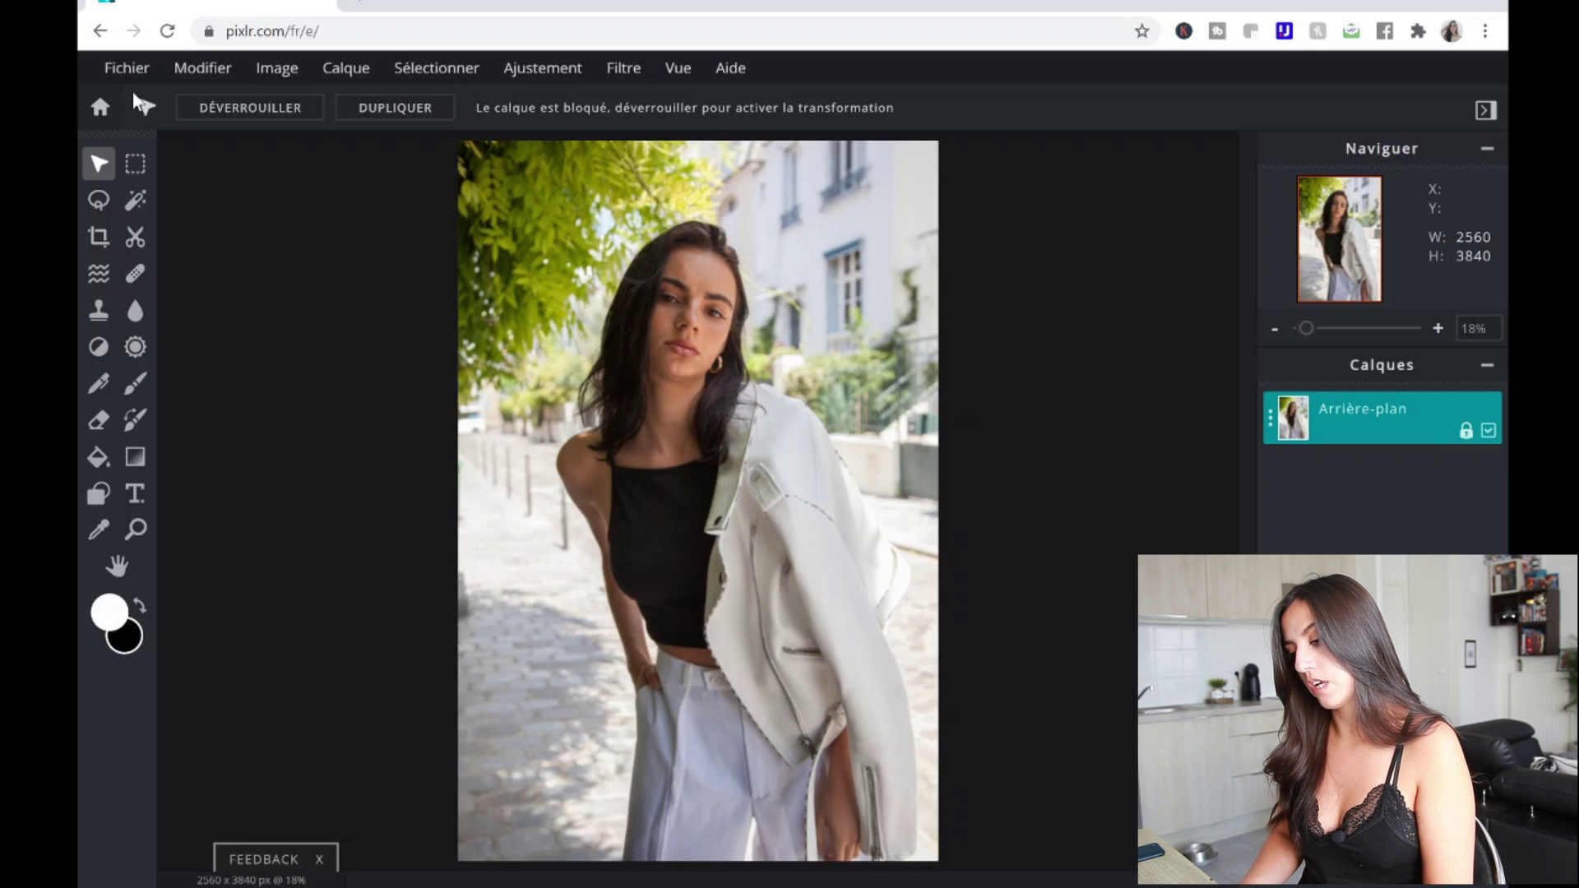
Step: Duplicate the locked Arrière-plan layer
{"action": "left_click", "coordinate": [354, 83]}
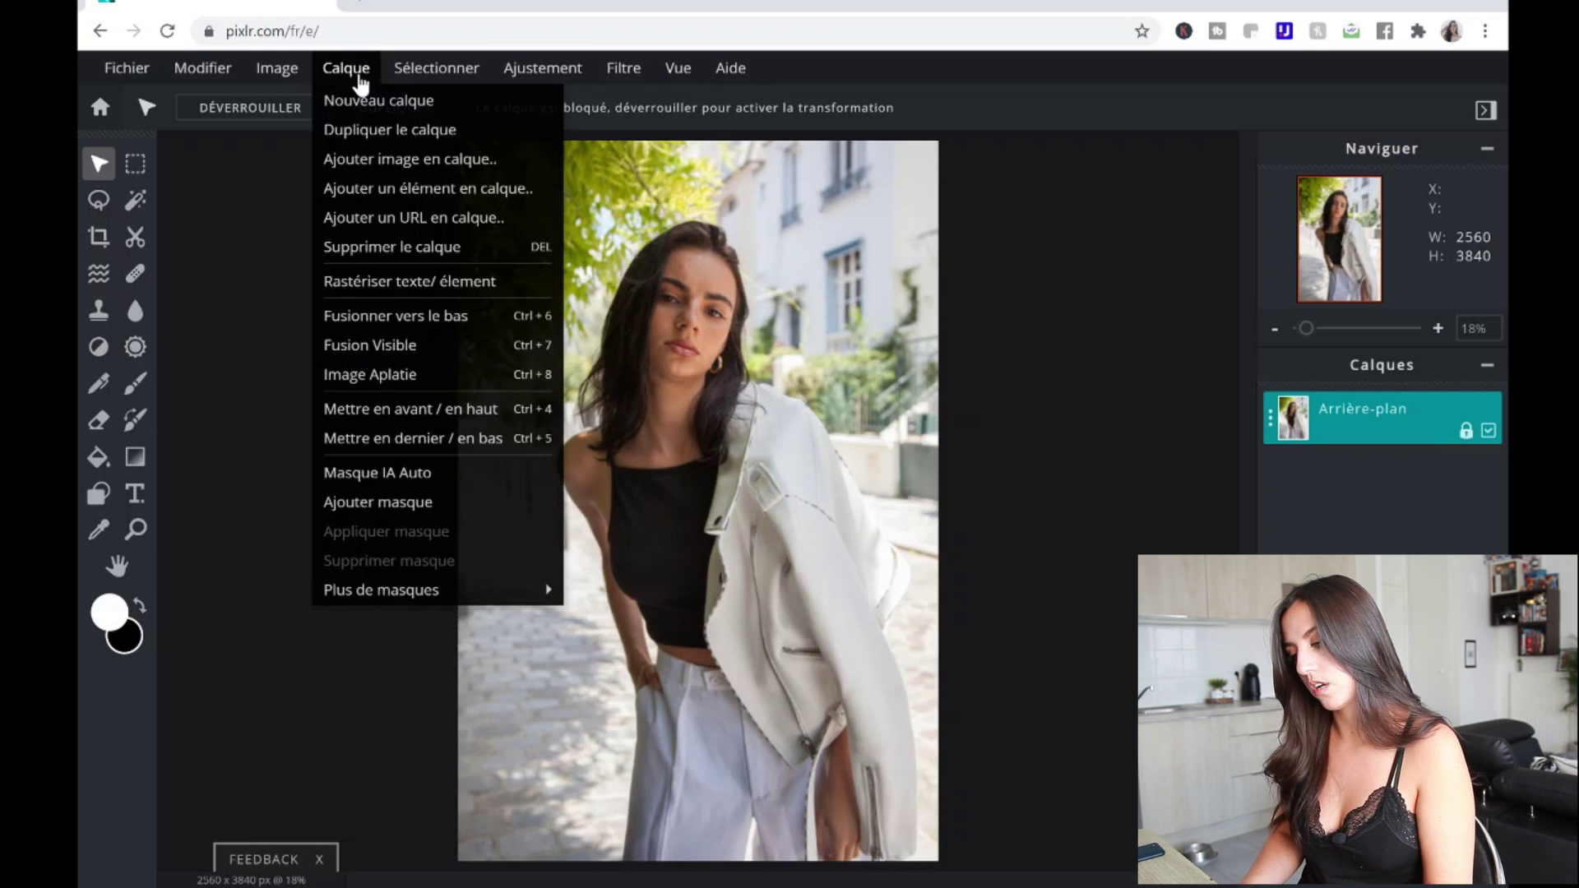
{"action": "mouse_move", "coordinate": [271, 73]}
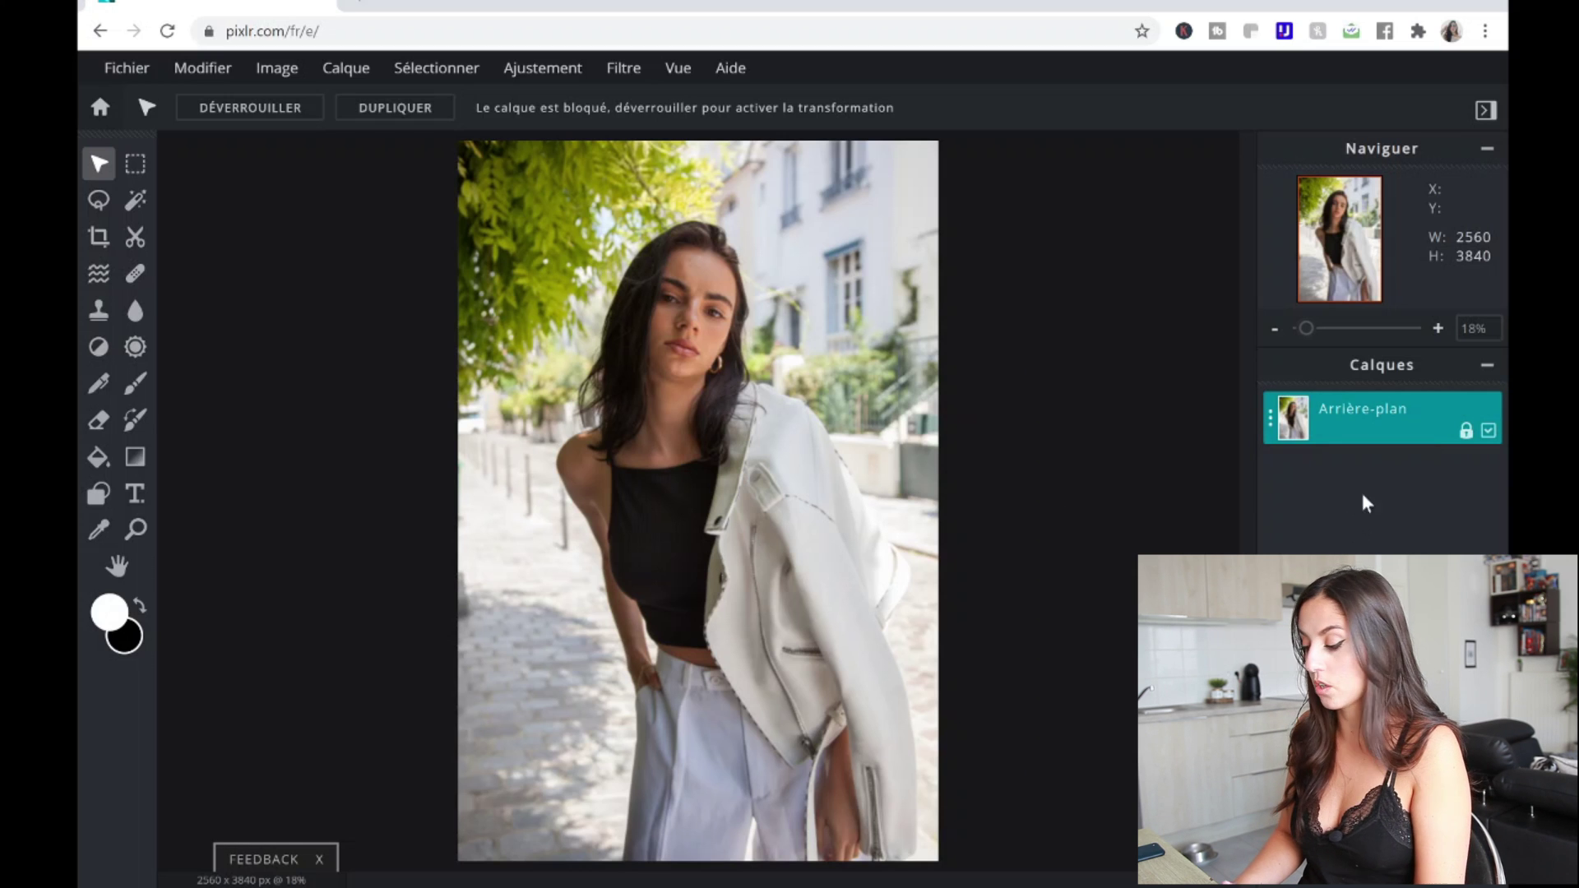
{"action": "left_click", "coordinate": [1344, 421]}
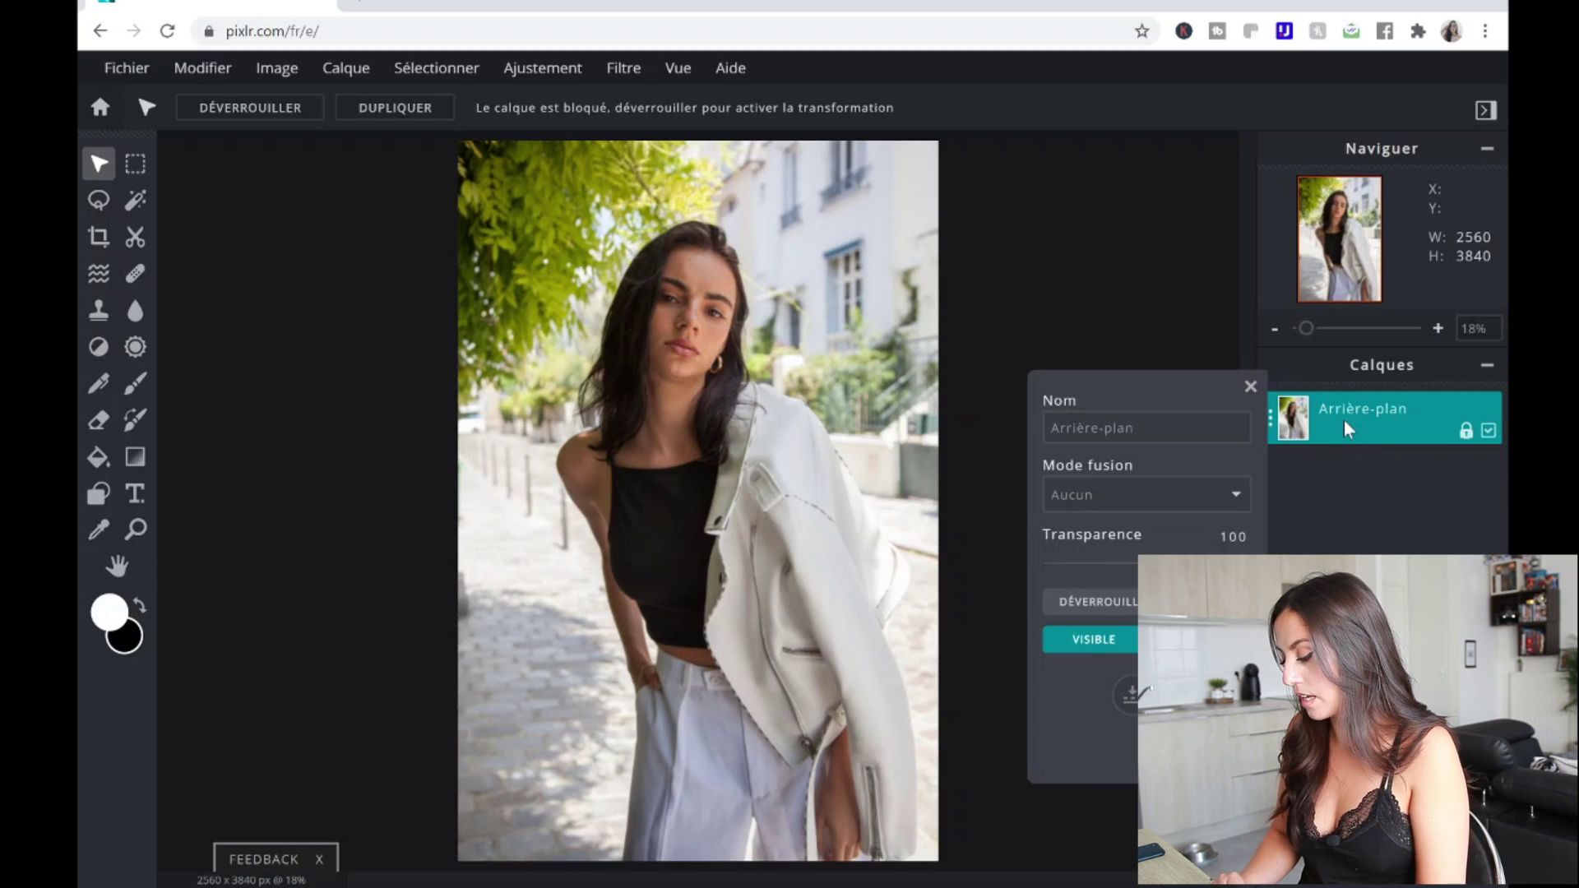
{"action": "left_click", "coordinate": [1398, 434]}
{"action": "left_click", "coordinate": [1398, 431]}
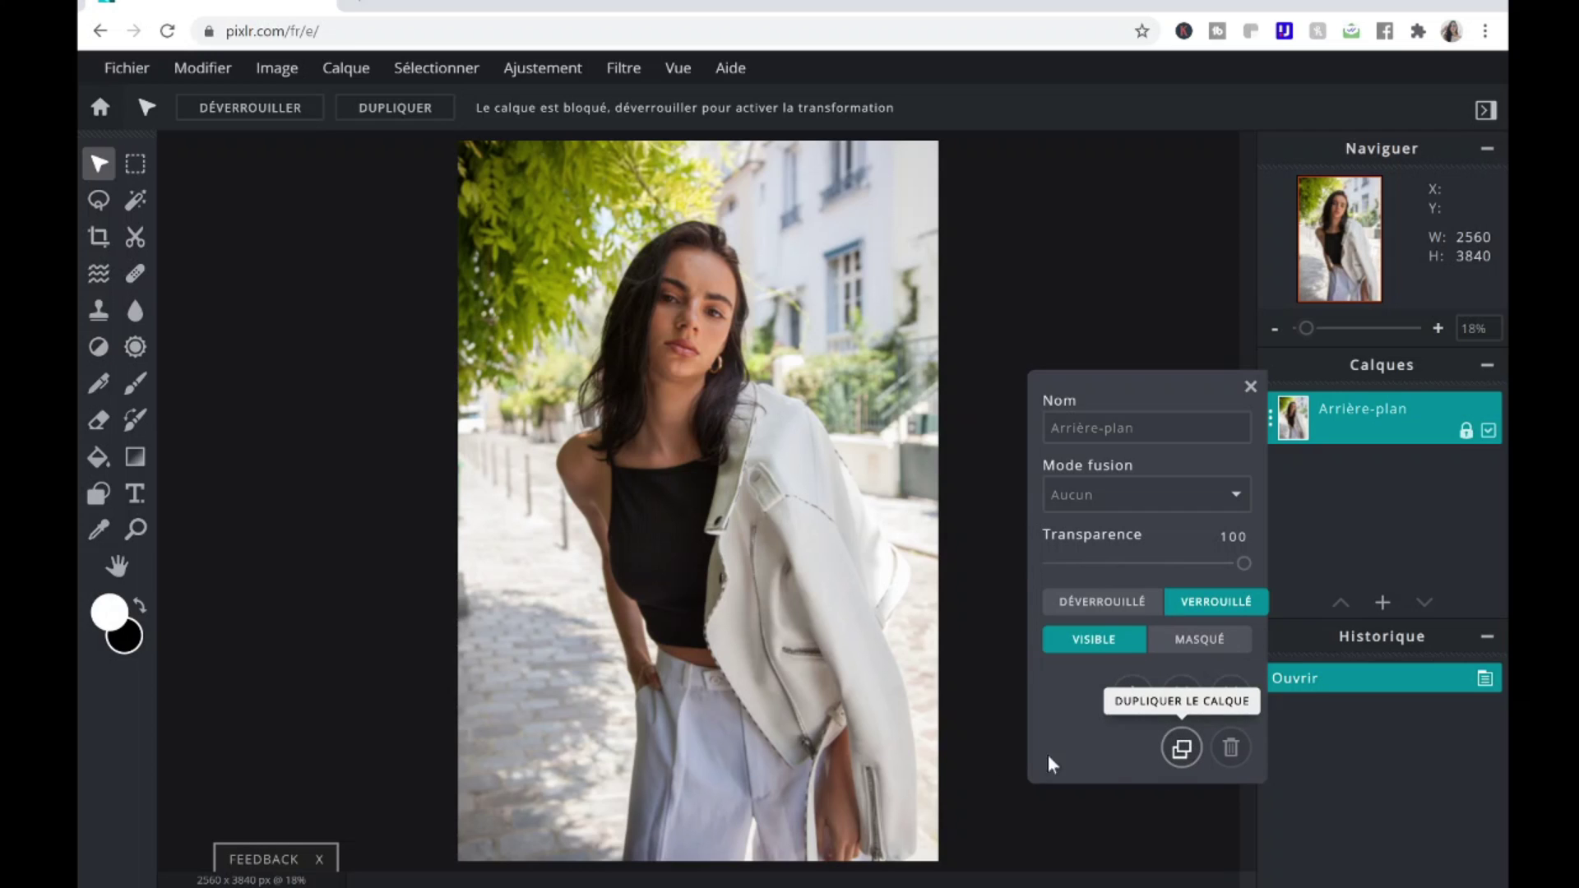
{"action": "left_click", "coordinate": [1182, 749]}
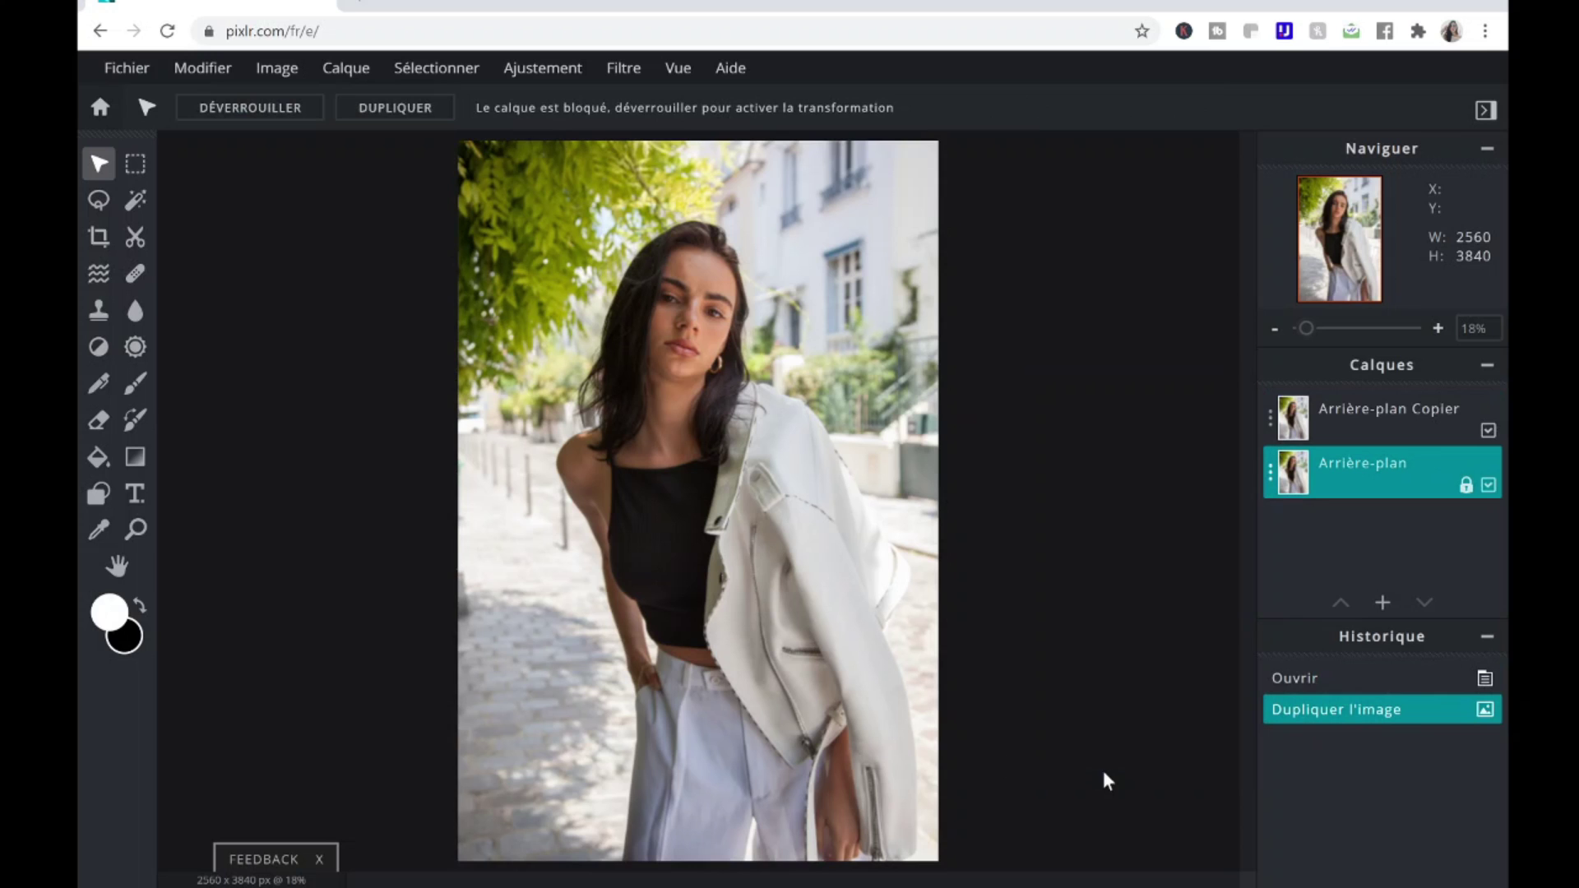
Step: Boost the vibrance and saturation of the foliage on the Arrière-plan Copier layer with the Sponge tool, using a 462 px brush
{"action": "left_click", "coordinate": [1365, 413]}
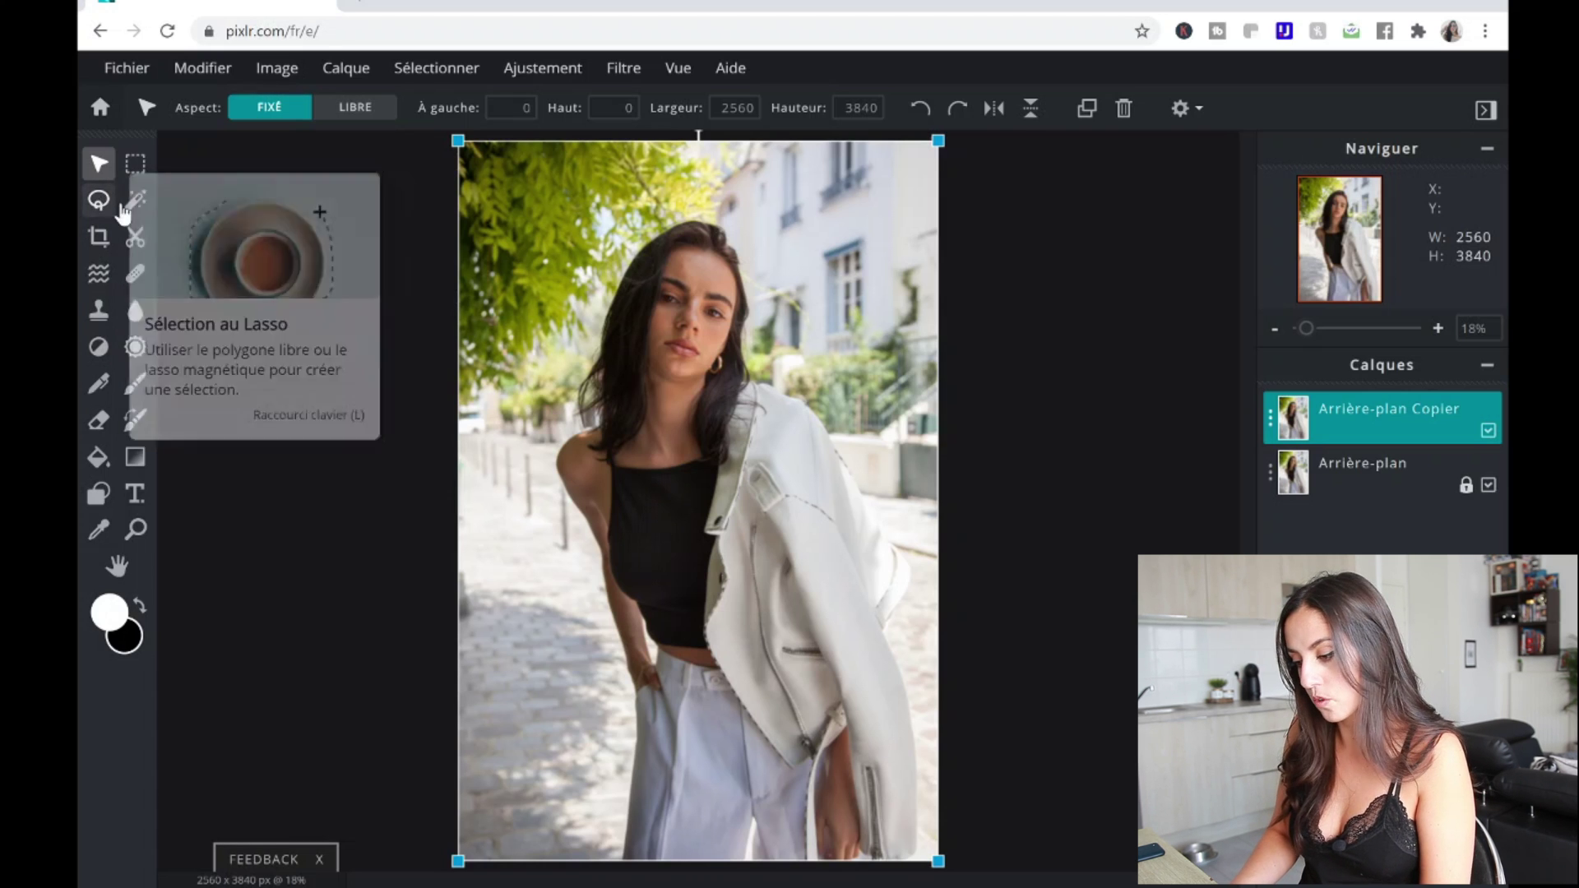
{"action": "left_click", "coordinate": [105, 280]}
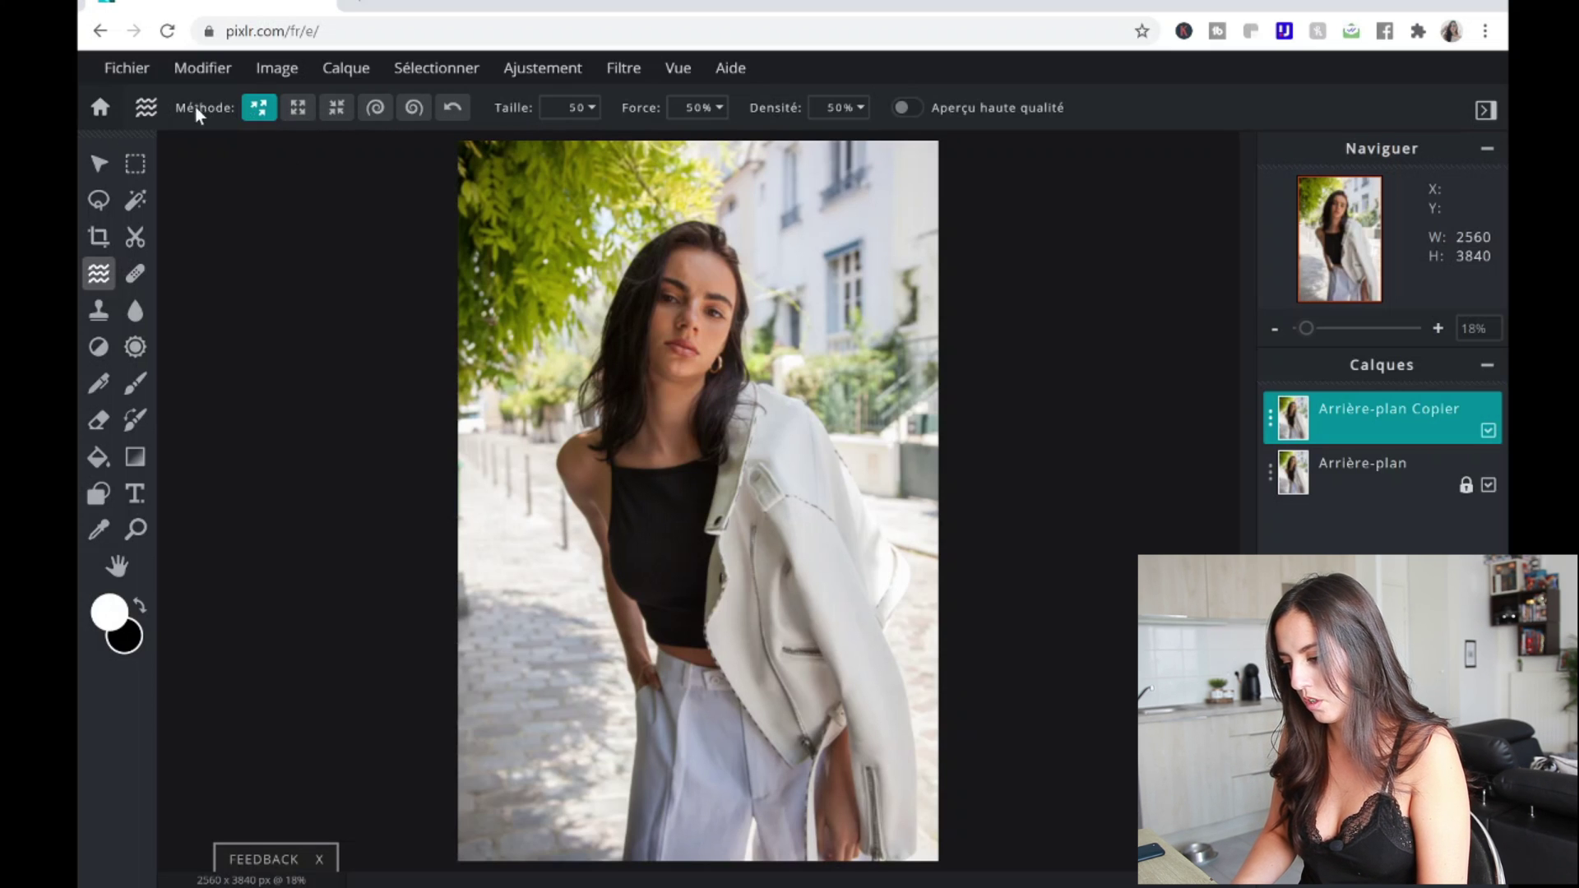
{"action": "left_click", "coordinate": [134, 349]}
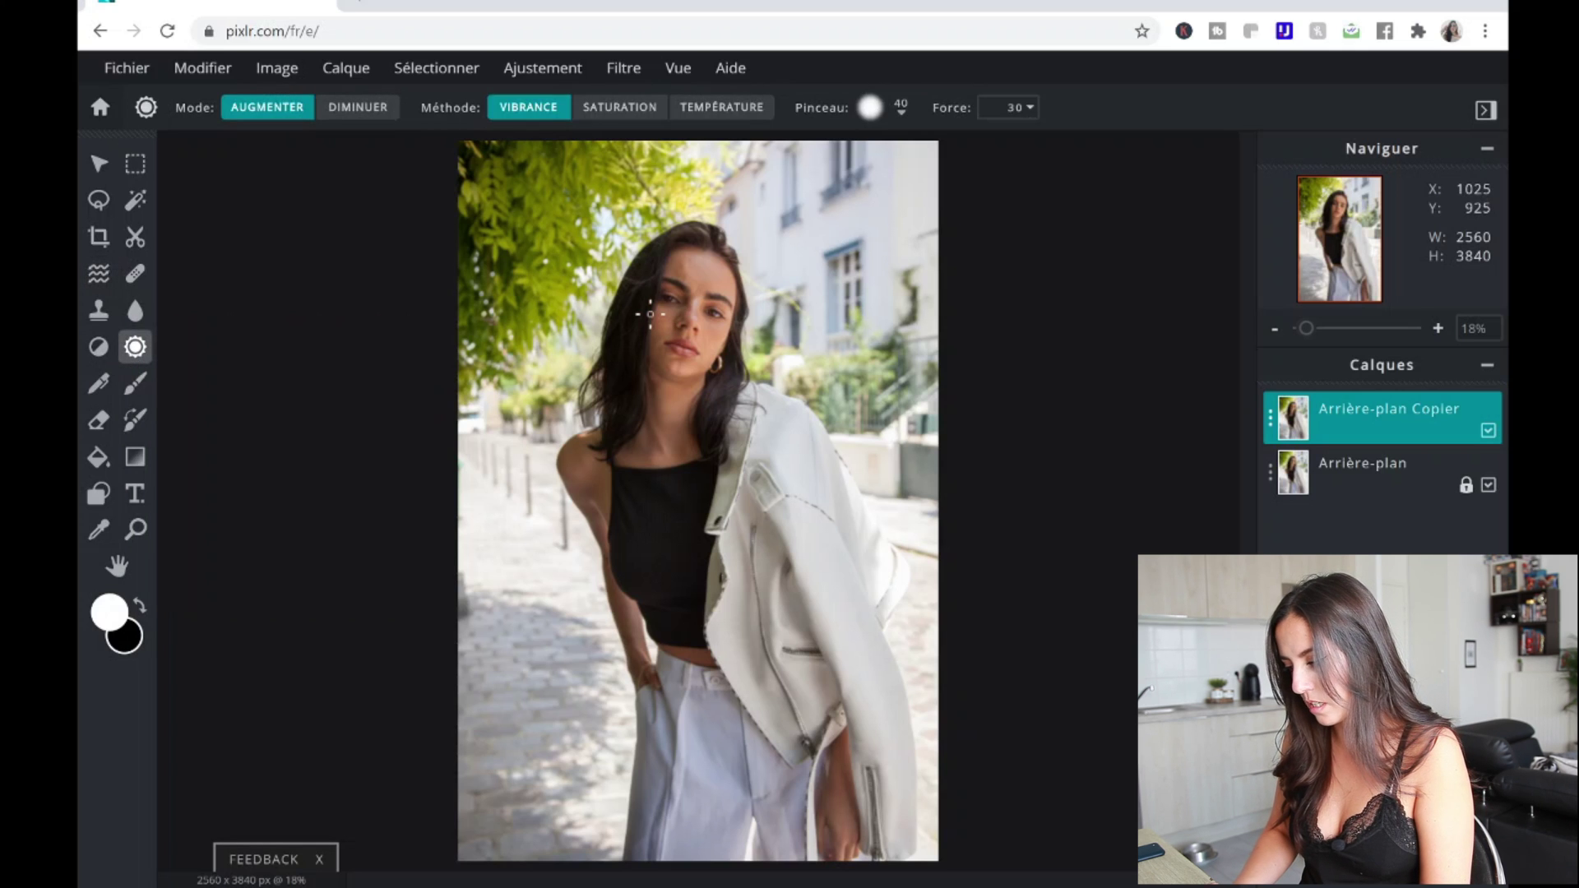
{"action": "left_click", "coordinate": [901, 115]}
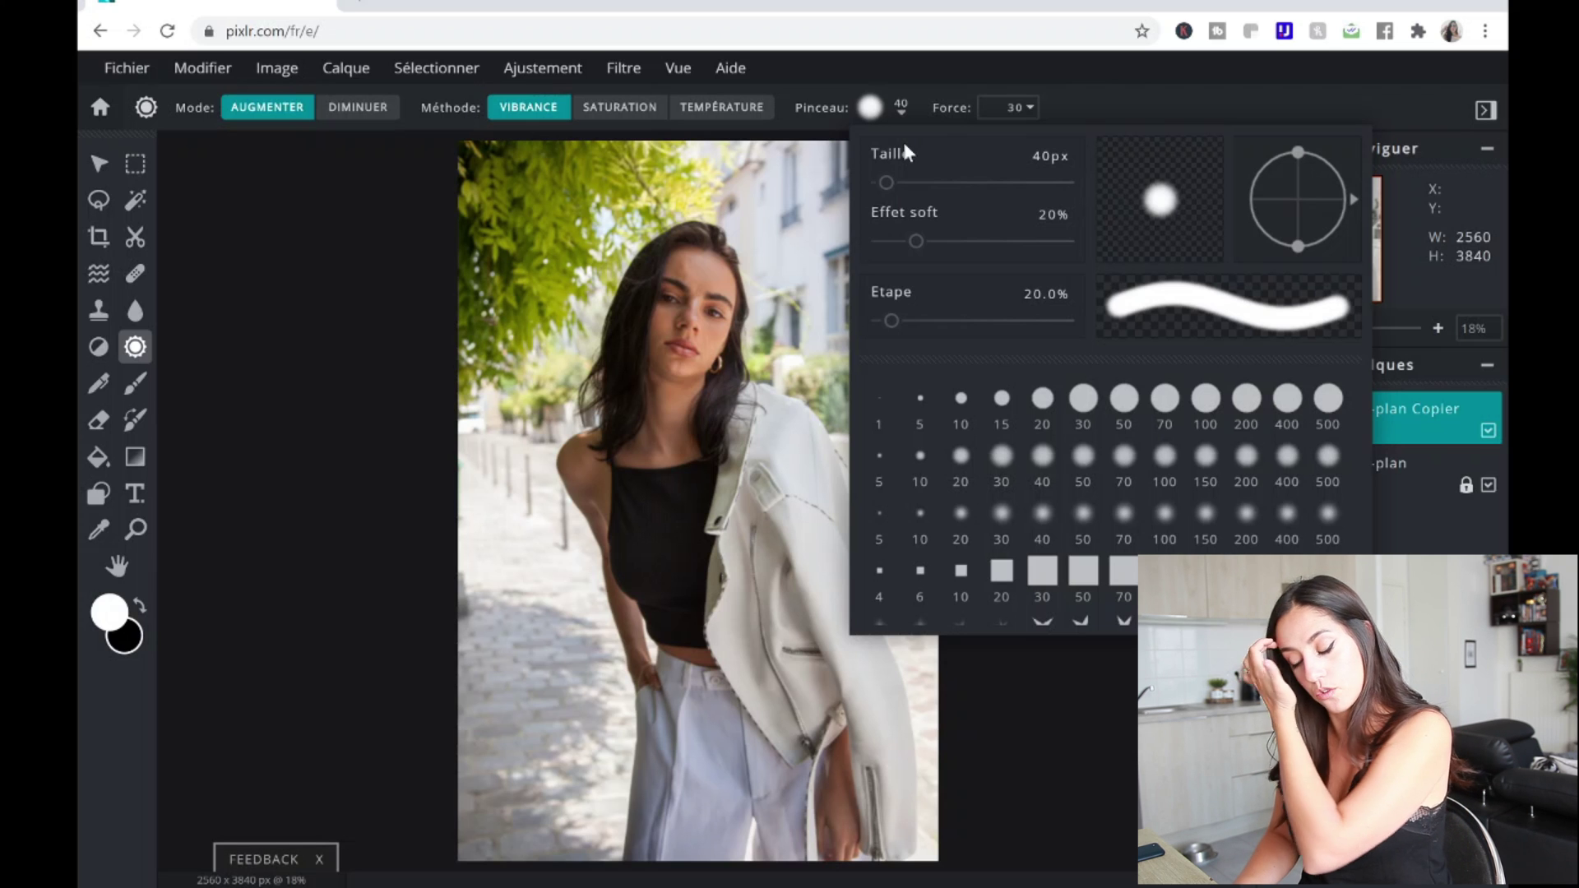
{"action": "left_click", "coordinate": [966, 181]}
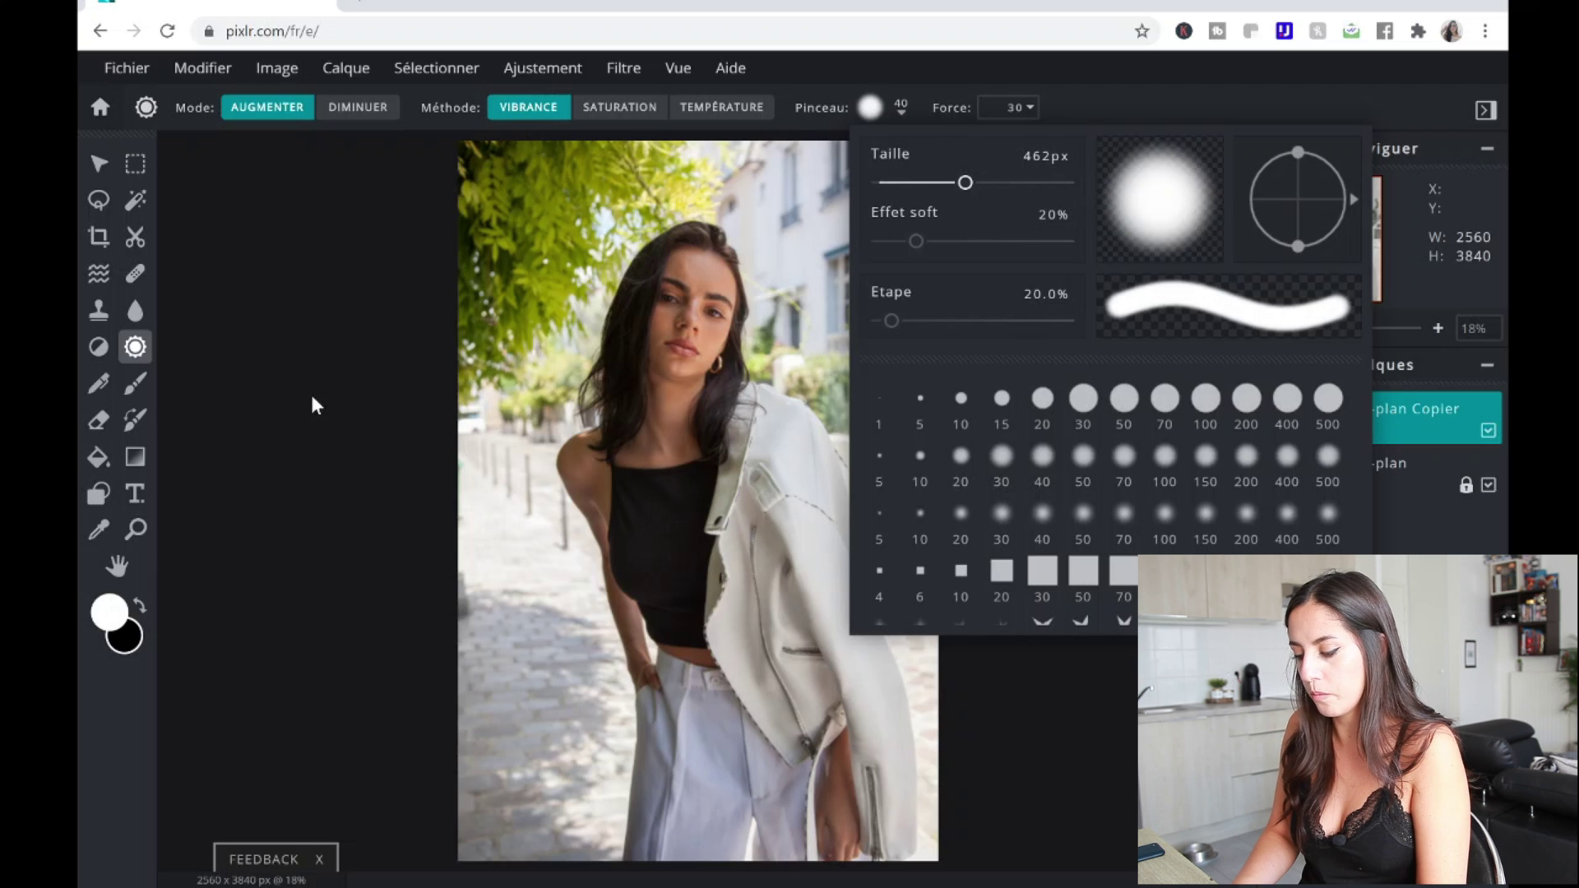
{"action": "left_click", "coordinate": [392, 250]}
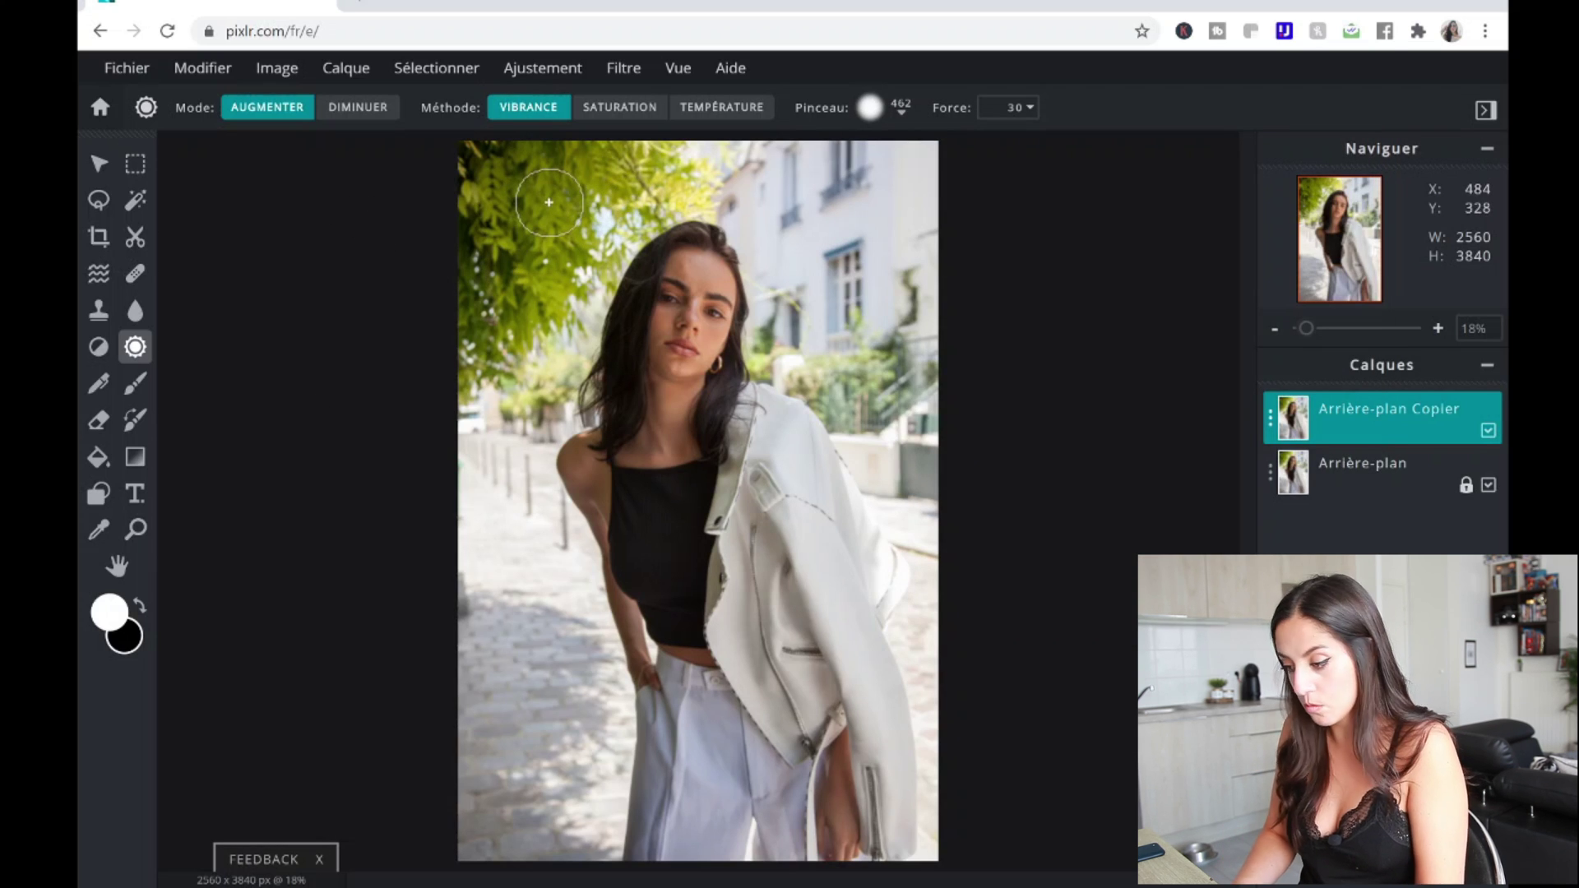
{"action": "left_click", "coordinate": [599, 106]}
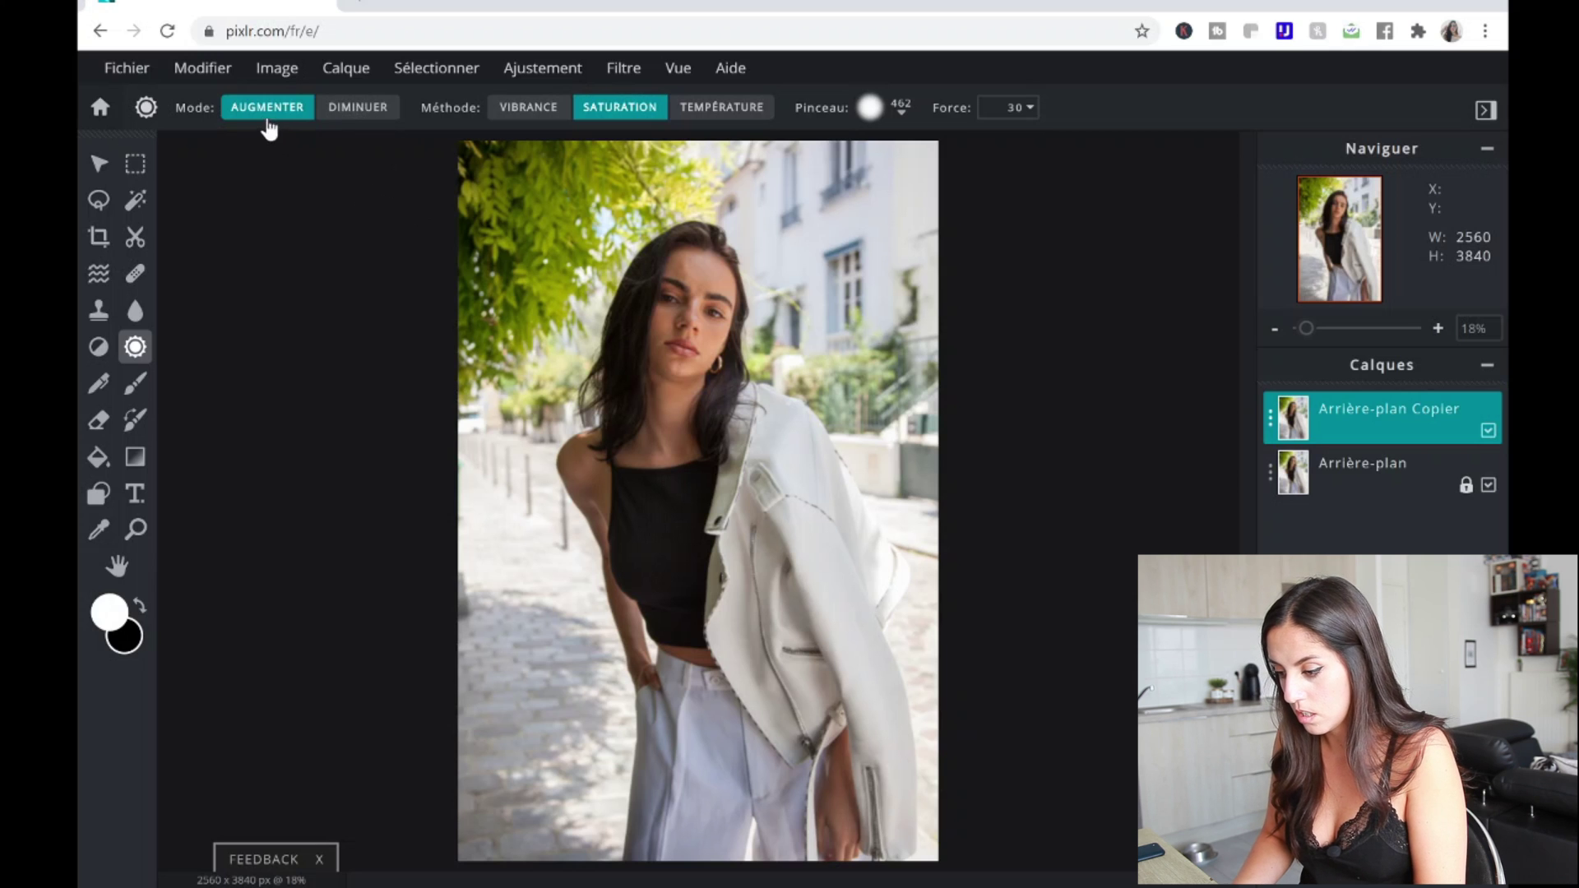
{"action": "left_click", "coordinate": [1489, 431]}
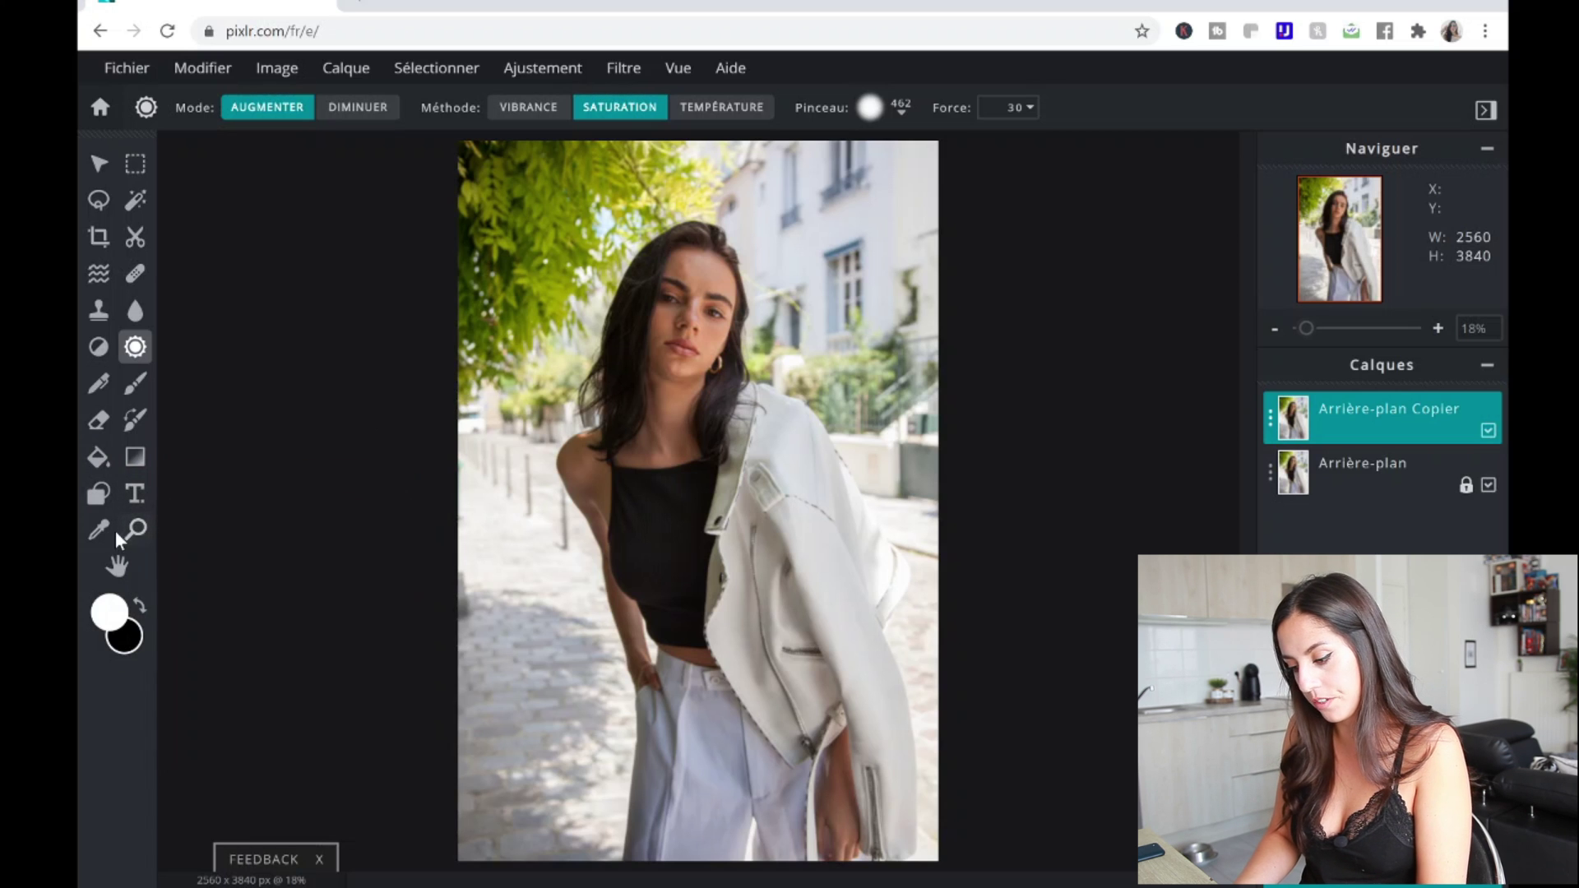
{"action": "left_click", "coordinate": [136, 457]}
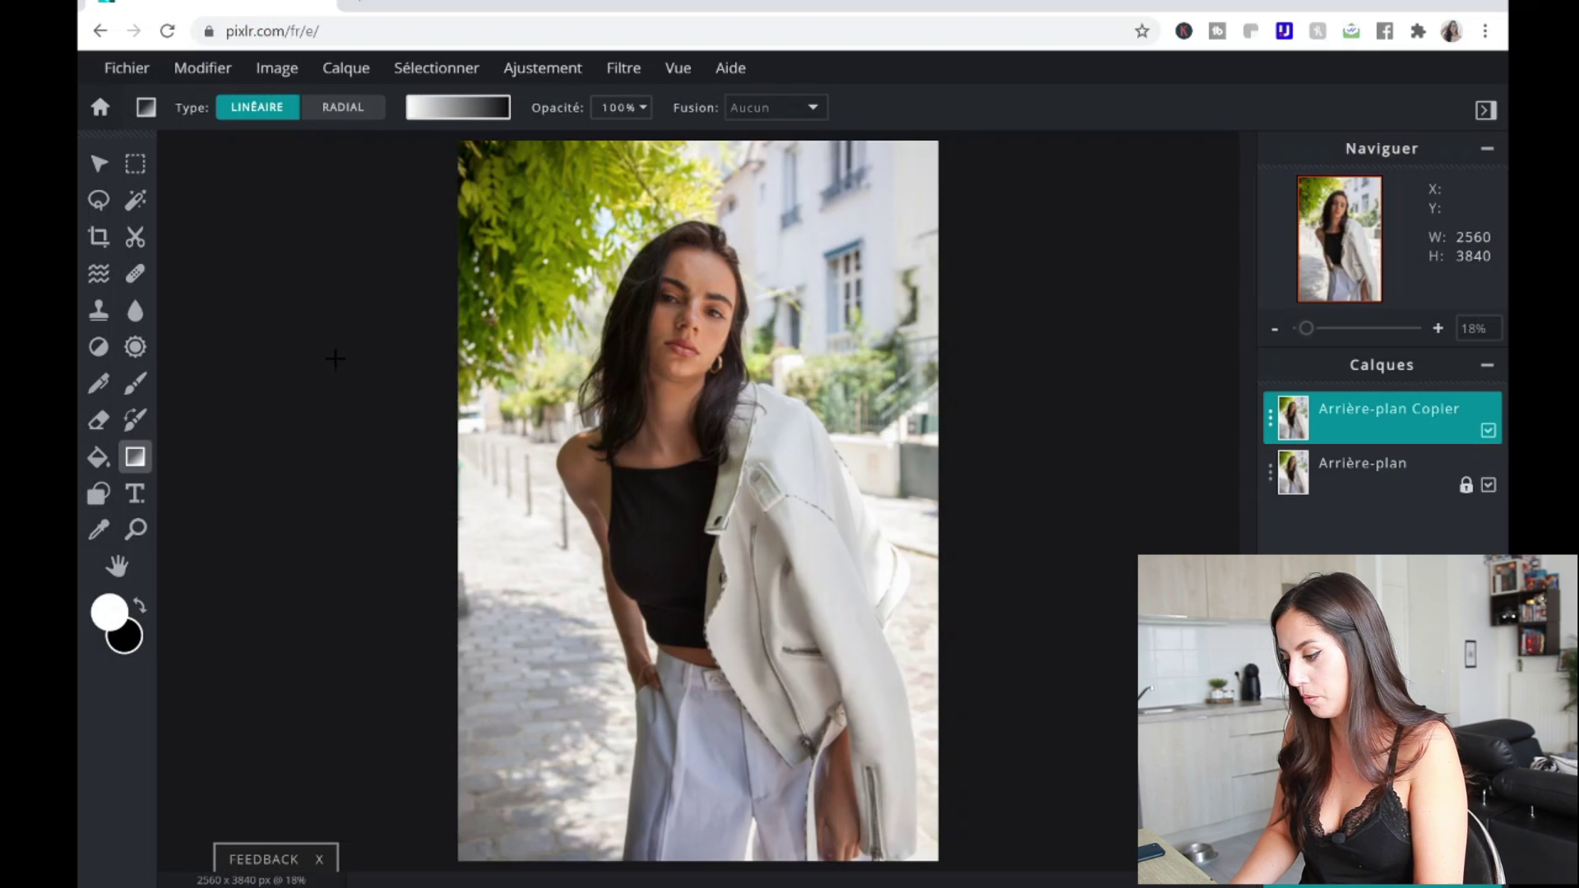
{"action": "left_click", "coordinate": [344, 65]}
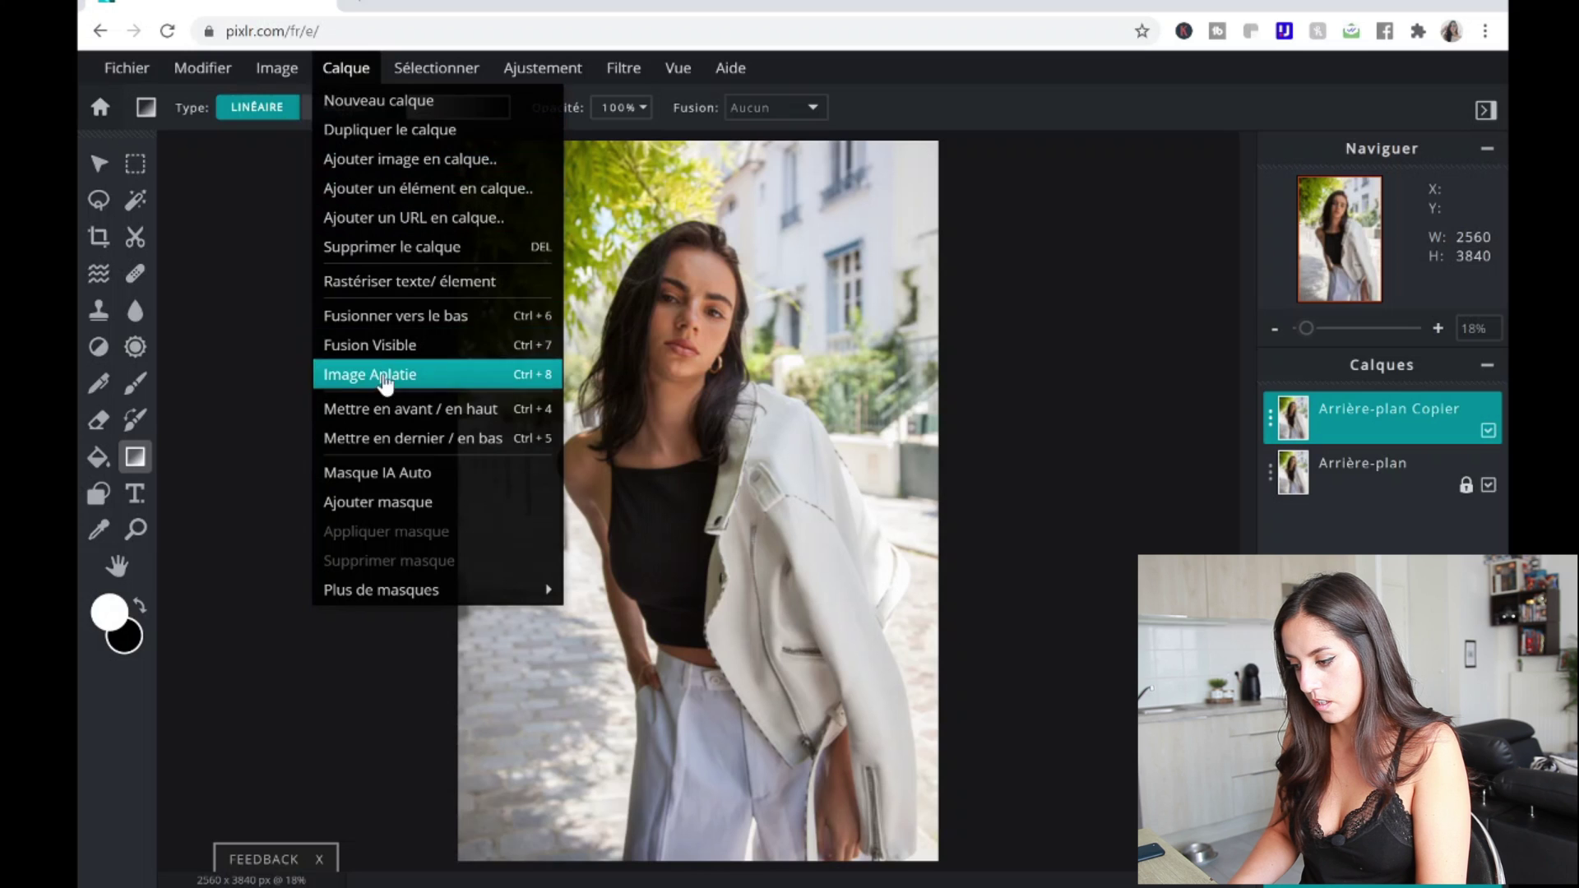
{"action": "mouse_move", "coordinate": [192, 76]}
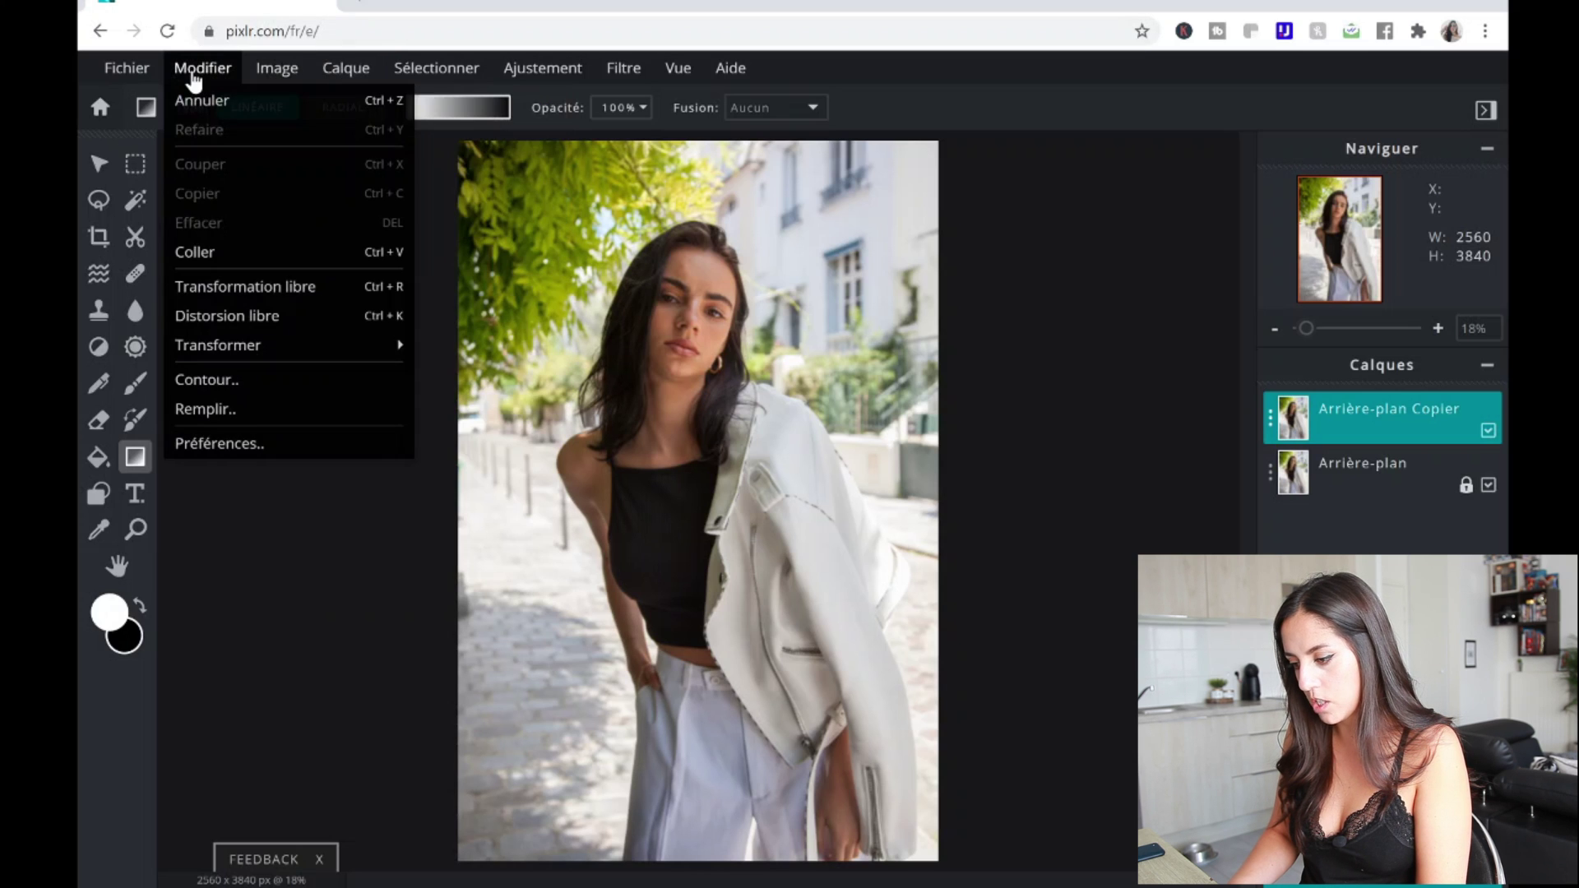
{"action": "mouse_move", "coordinate": [510, 82]}
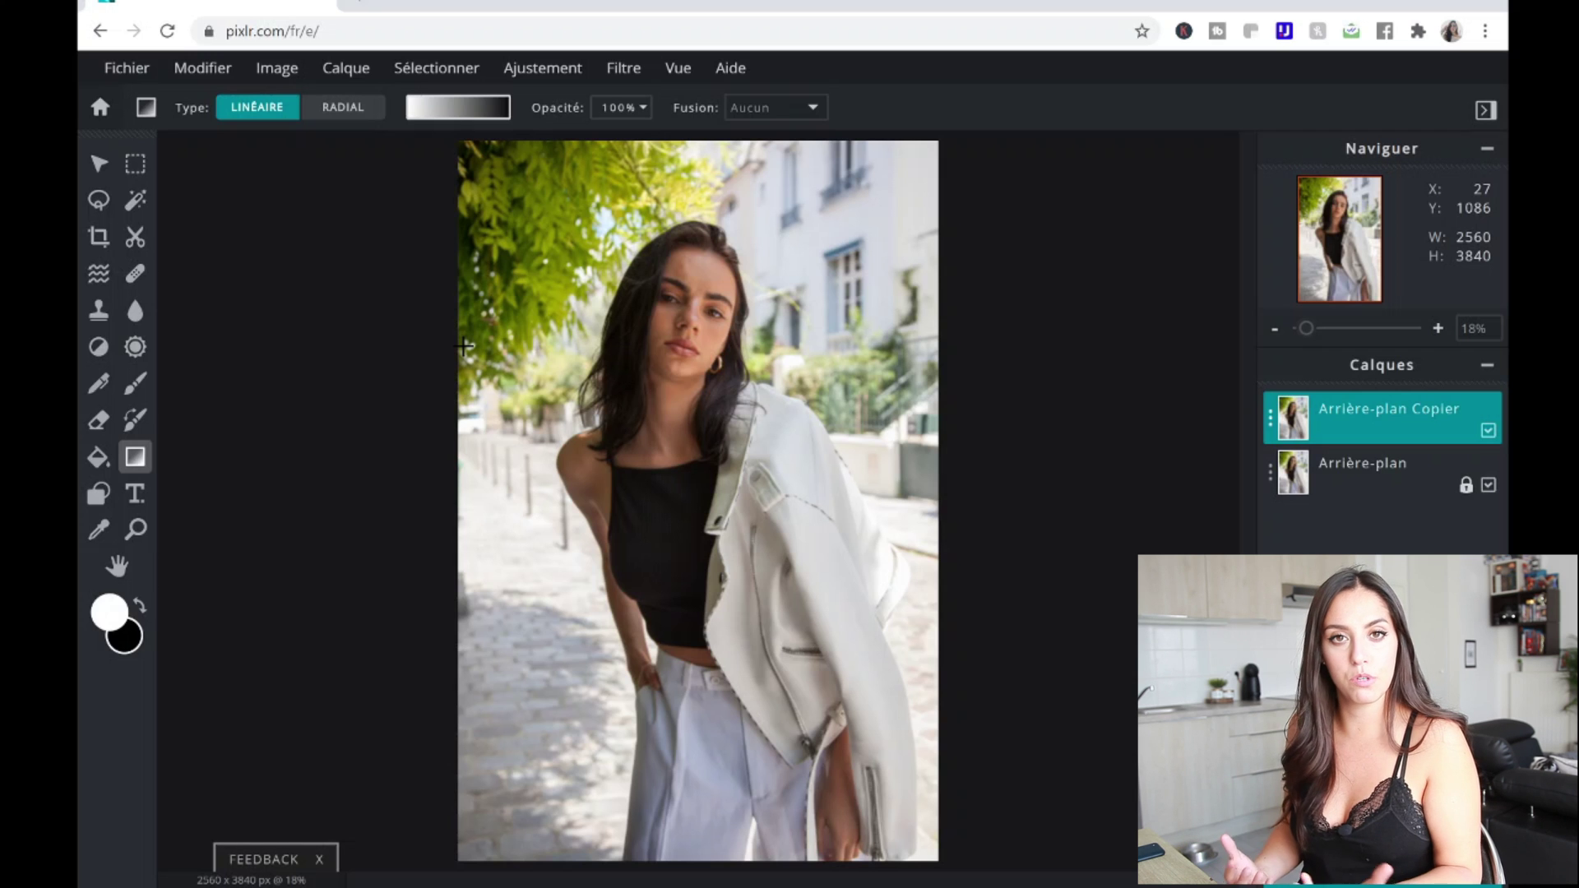
Step: Shift the colours of the Arrière-plan Copier layer with a Balance de couleurs adjustment and apply it
{"action": "left_click", "coordinate": [542, 68]}
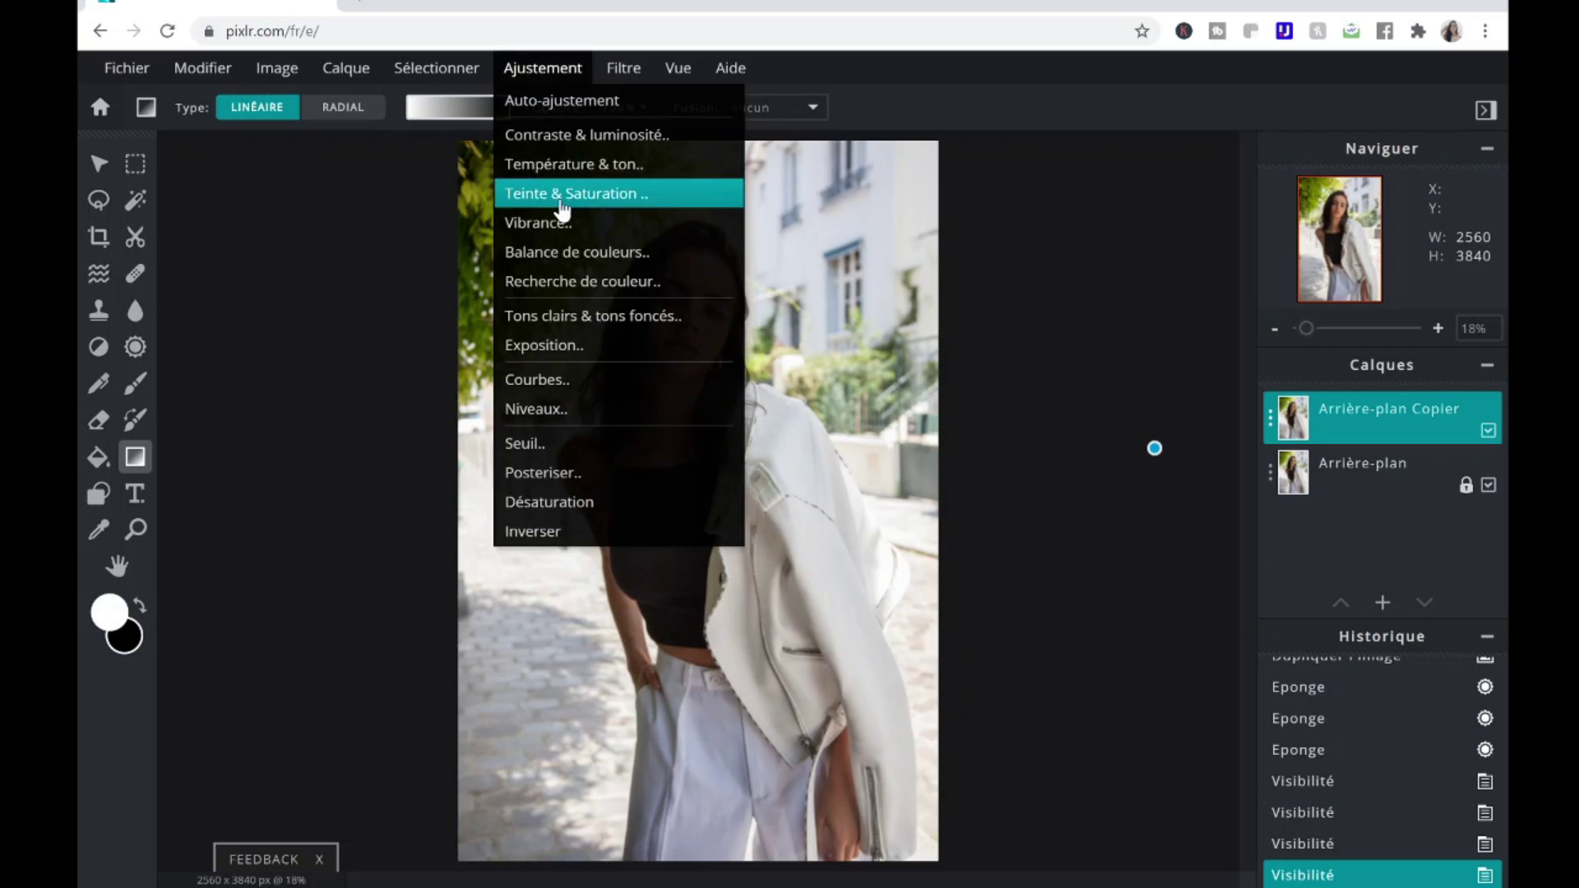
{"action": "left_click", "coordinate": [580, 251]}
{"action": "left_click_drag", "start_coordinate": [1232, 298], "coordinate": [1290, 301]}
{"action": "left_click", "coordinate": [1068, 215]}
{"action": "left_click", "coordinate": [1370, 503]}
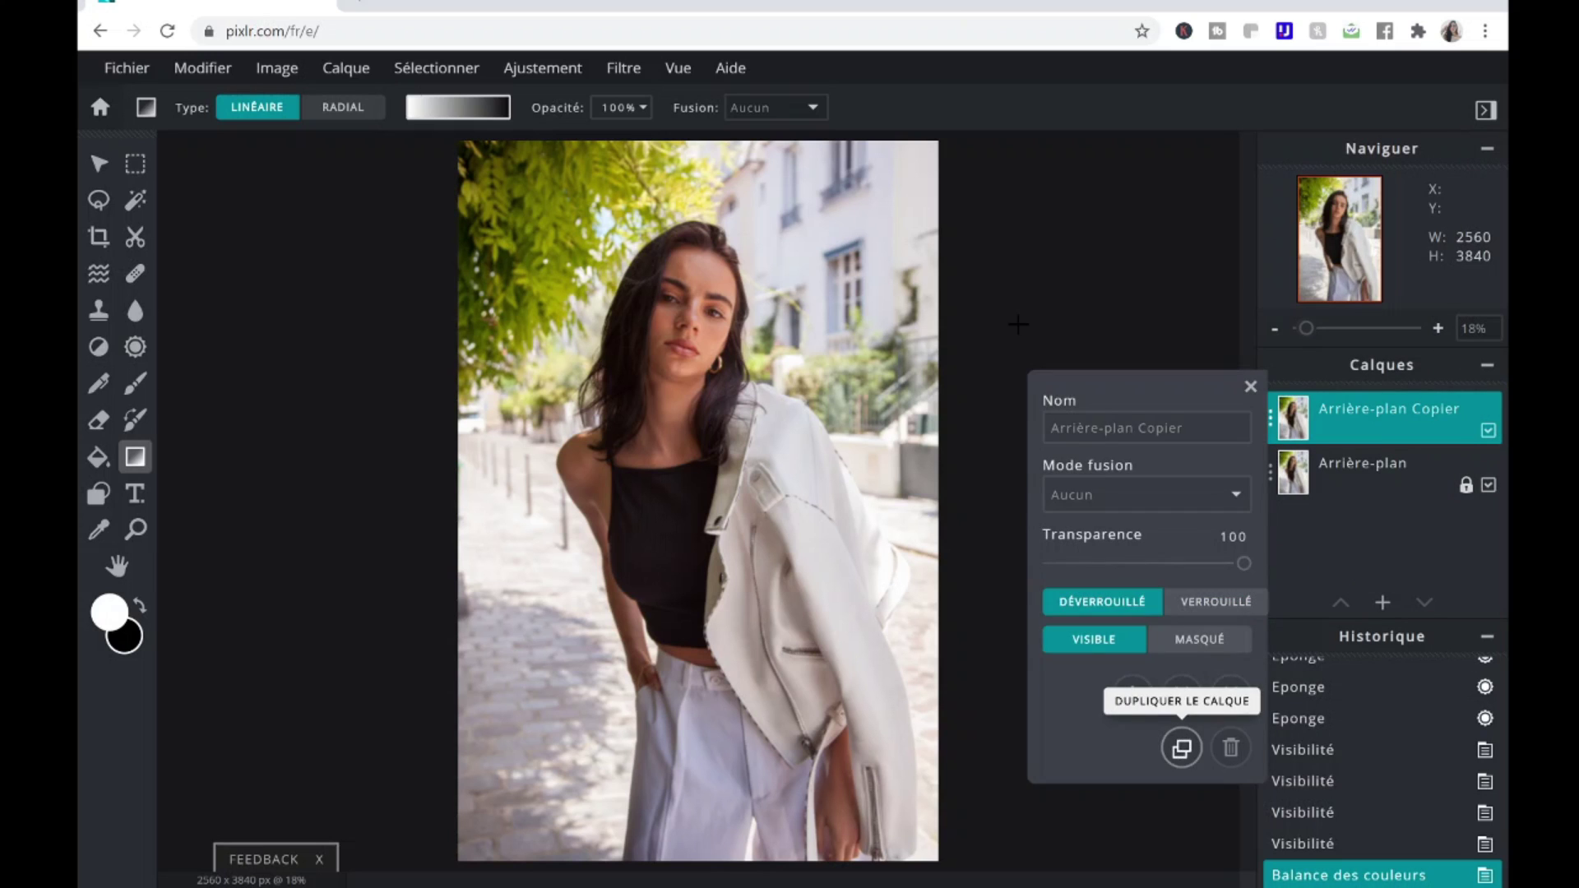
Step: Duplicate the colour-balanced layer and add three control points to its tone curve in the Courbes adjustment
{"action": "left_click", "coordinate": [1181, 748]}
{"action": "left_click", "coordinate": [542, 67]}
{"action": "left_click", "coordinate": [576, 321]}
{"action": "double_click", "coordinate": [1168, 345]}
{"action": "double_click", "coordinate": [1297, 231]}
{"action": "double_click", "coordinate": [1112, 417]}
Step: Add midtone, shadow and highlight control points to the green channel's curve and apply the Courbes adjustment
{"action": "left_click", "coordinate": [1060, 259]}
{"action": "double_click", "coordinate": [1229, 283]}
{"action": "double_click", "coordinate": [1152, 362]}
{"action": "double_click", "coordinate": [1306, 209]}
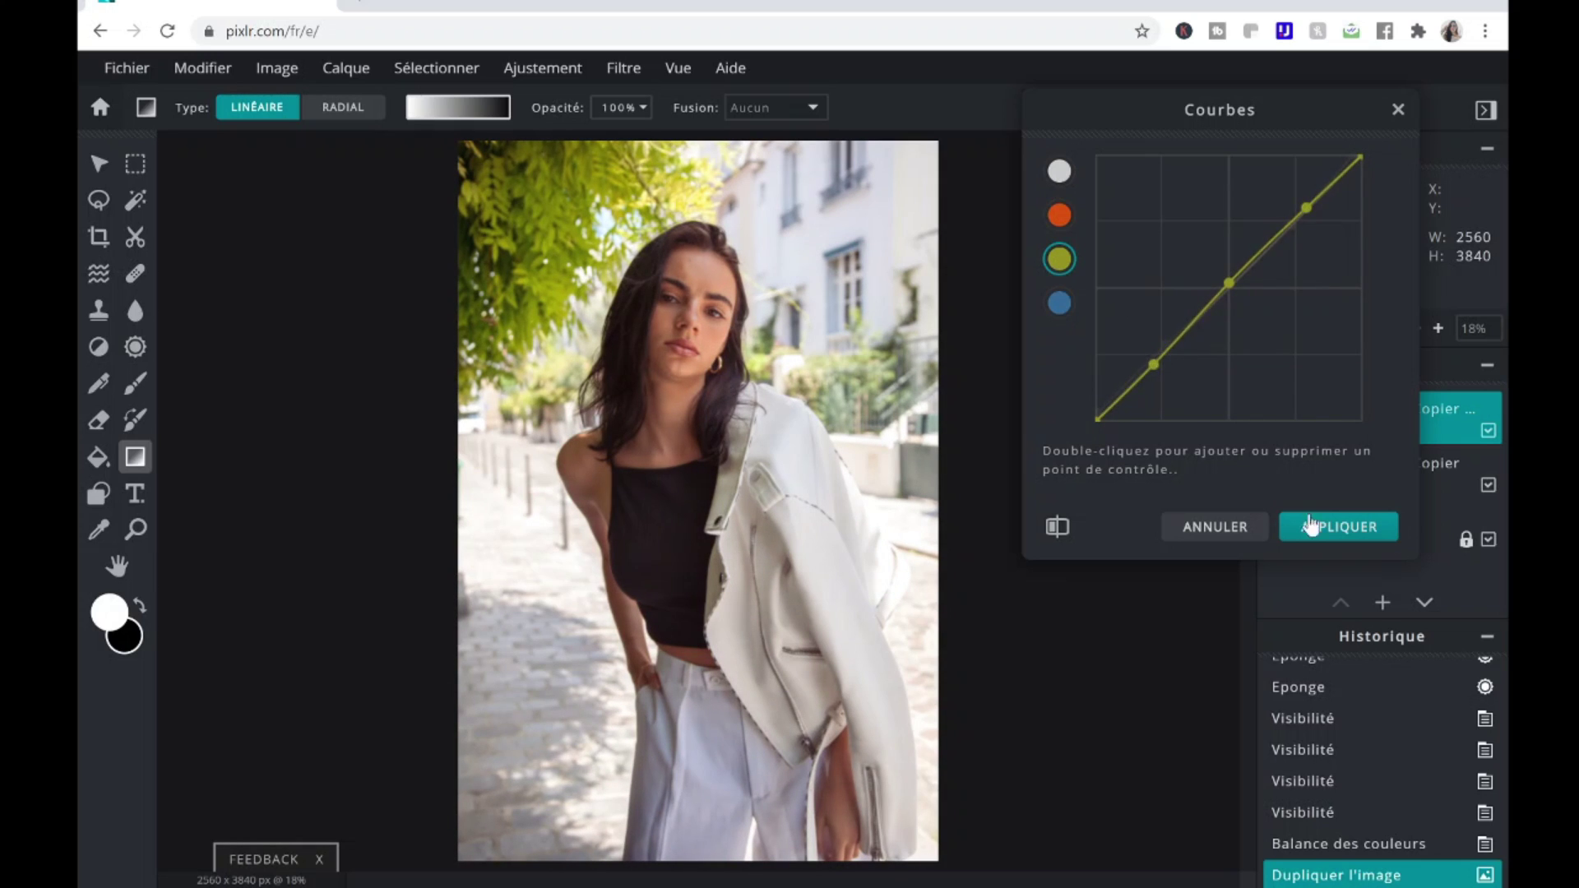
{"action": "left_click", "coordinate": [1314, 527]}
Step: Hide and show the two copied layers in turn to compare the photo with and without their edits
{"action": "left_click", "coordinate": [1488, 431]}
{"action": "left_click", "coordinate": [1488, 431]}
{"action": "left_click", "coordinate": [1488, 487]}
{"action": "left_click", "coordinate": [1488, 486]}
Step: Set the black input level to 5 in the Niveaux adjustment of the top layer and apply it
{"action": "left_click", "coordinate": [543, 68]}
{"action": "left_click", "coordinate": [562, 424]}
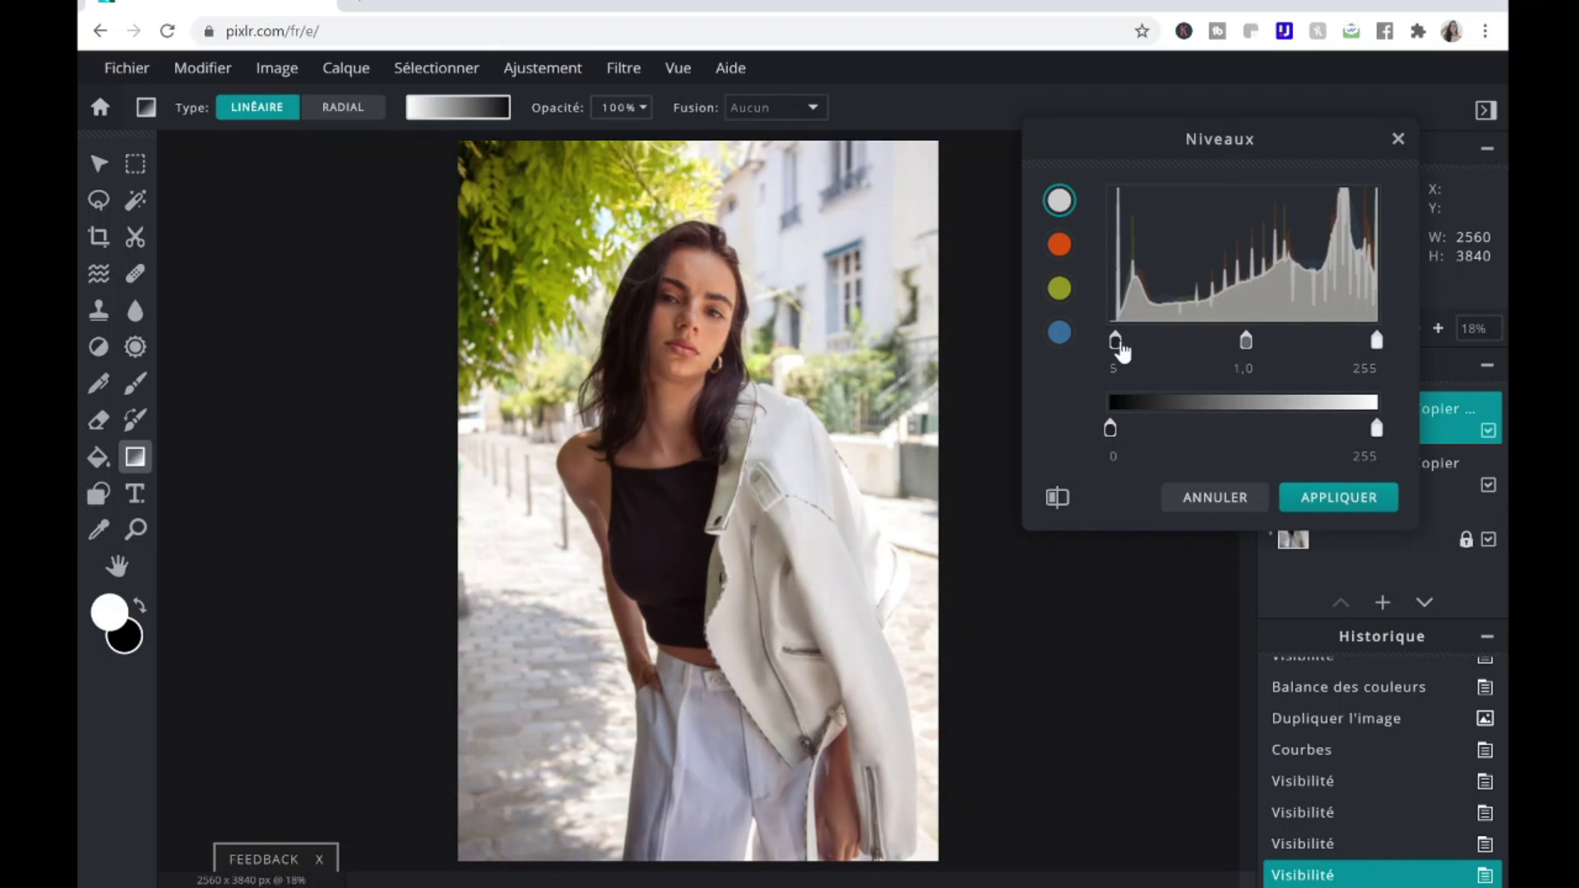
{"action": "left_click", "coordinate": [1338, 497]}
Step: Sharpen details of the model's face with the detail brush in Netteté mode at strength 40, adjusting the brush size
{"action": "left_click", "coordinate": [623, 68]}
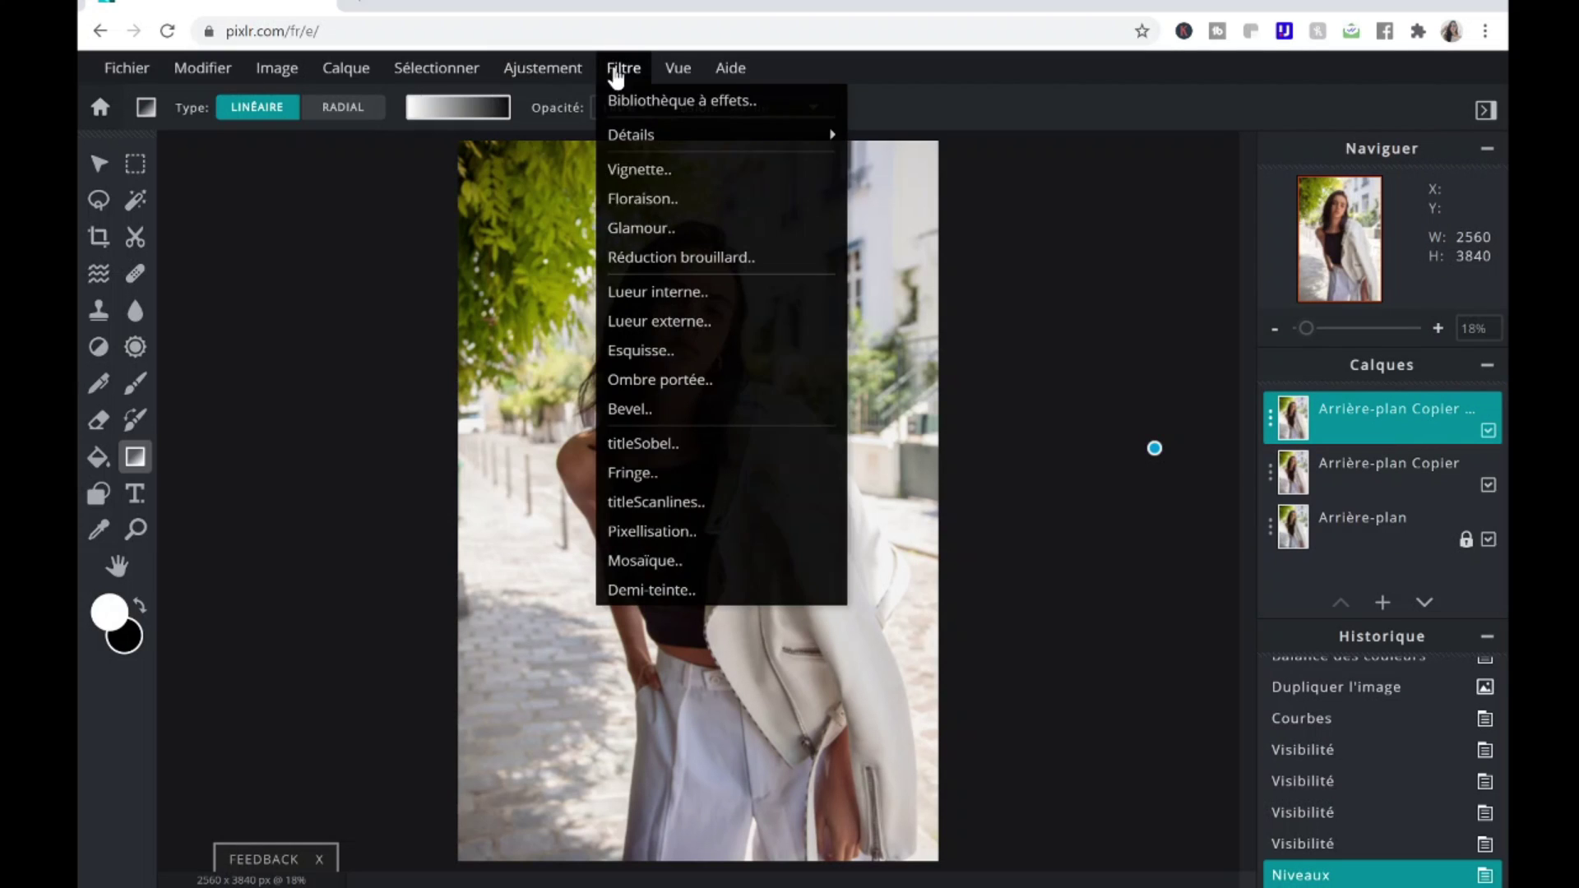
{"action": "left_click", "coordinate": [135, 310]}
{"action": "scroll", "coordinate": [698, 373], "scroll_direction": "down", "scroll_amount": 4}
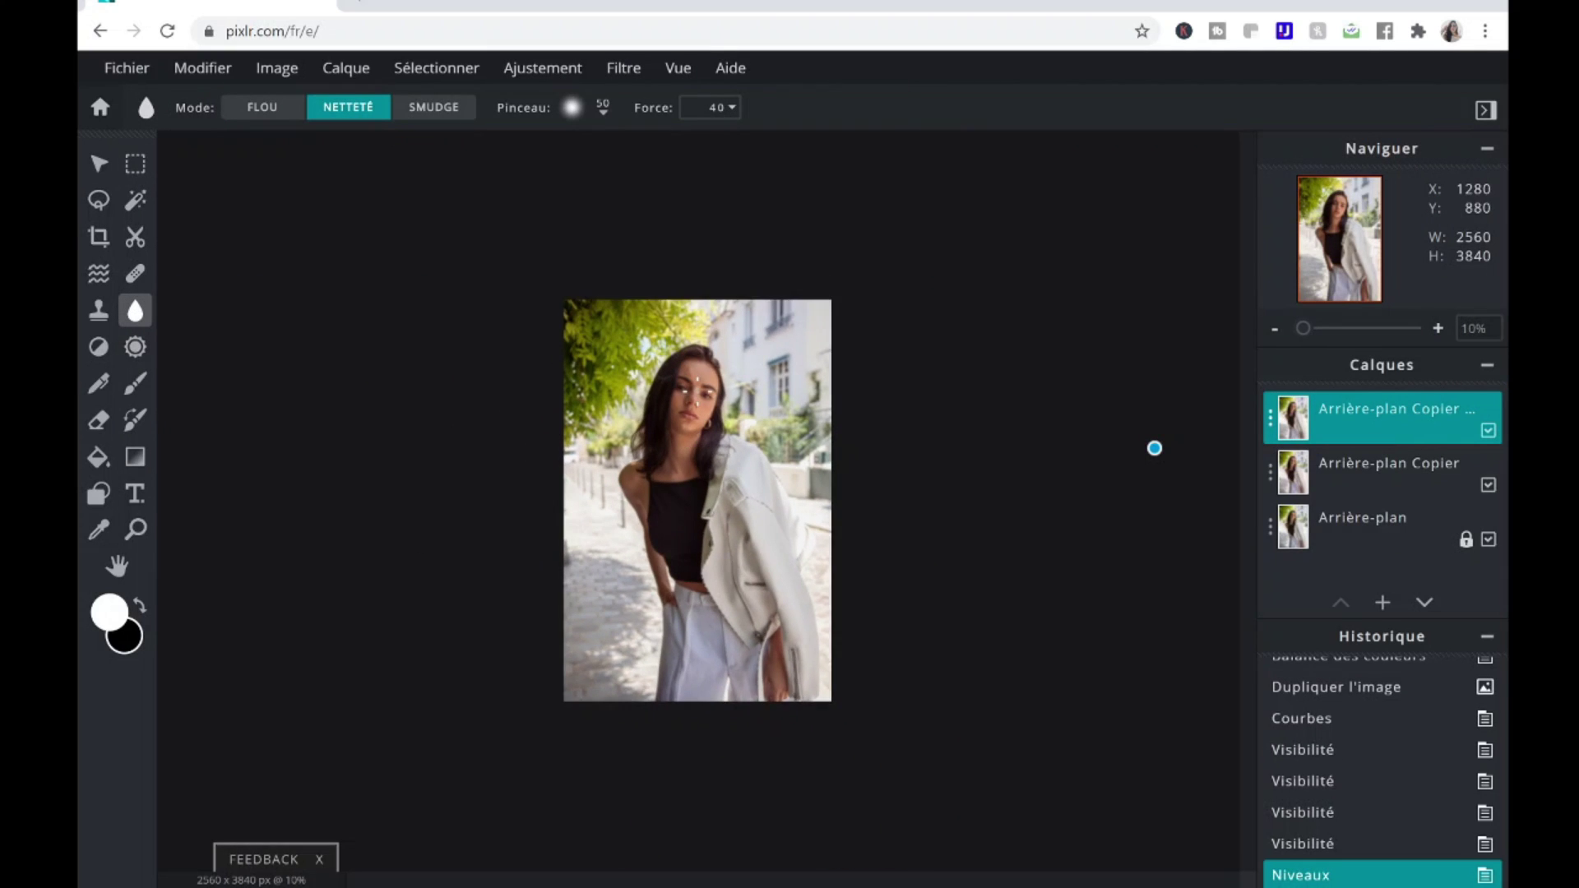
{"action": "scroll", "coordinate": [1155, 448], "scroll_direction": "up", "scroll_amount": 3}
{"action": "key", "text": "ctrl+plus"}
{"action": "left_click_drag", "start_coordinate": [1288, 355], "coordinate": [1322, 355]}
{"action": "left_click", "coordinate": [680, 585]}
{"action": "left_click_drag", "start_coordinate": [1331, 247], "coordinate": [1335, 229]}
{"action": "left_click", "coordinate": [652, 117]}
{"action": "left_click_drag", "start_coordinate": [646, 194], "coordinate": [684, 194]}
{"action": "left_click", "coordinate": [579, 394]}
Step: Lighten the midtones of the model's lips and eyes with a soft dodge brush at strength 7, undoing the first, stronger stroke
{"action": "left_click", "coordinate": [100, 376]}
{"action": "left_click", "coordinate": [771, 403]}
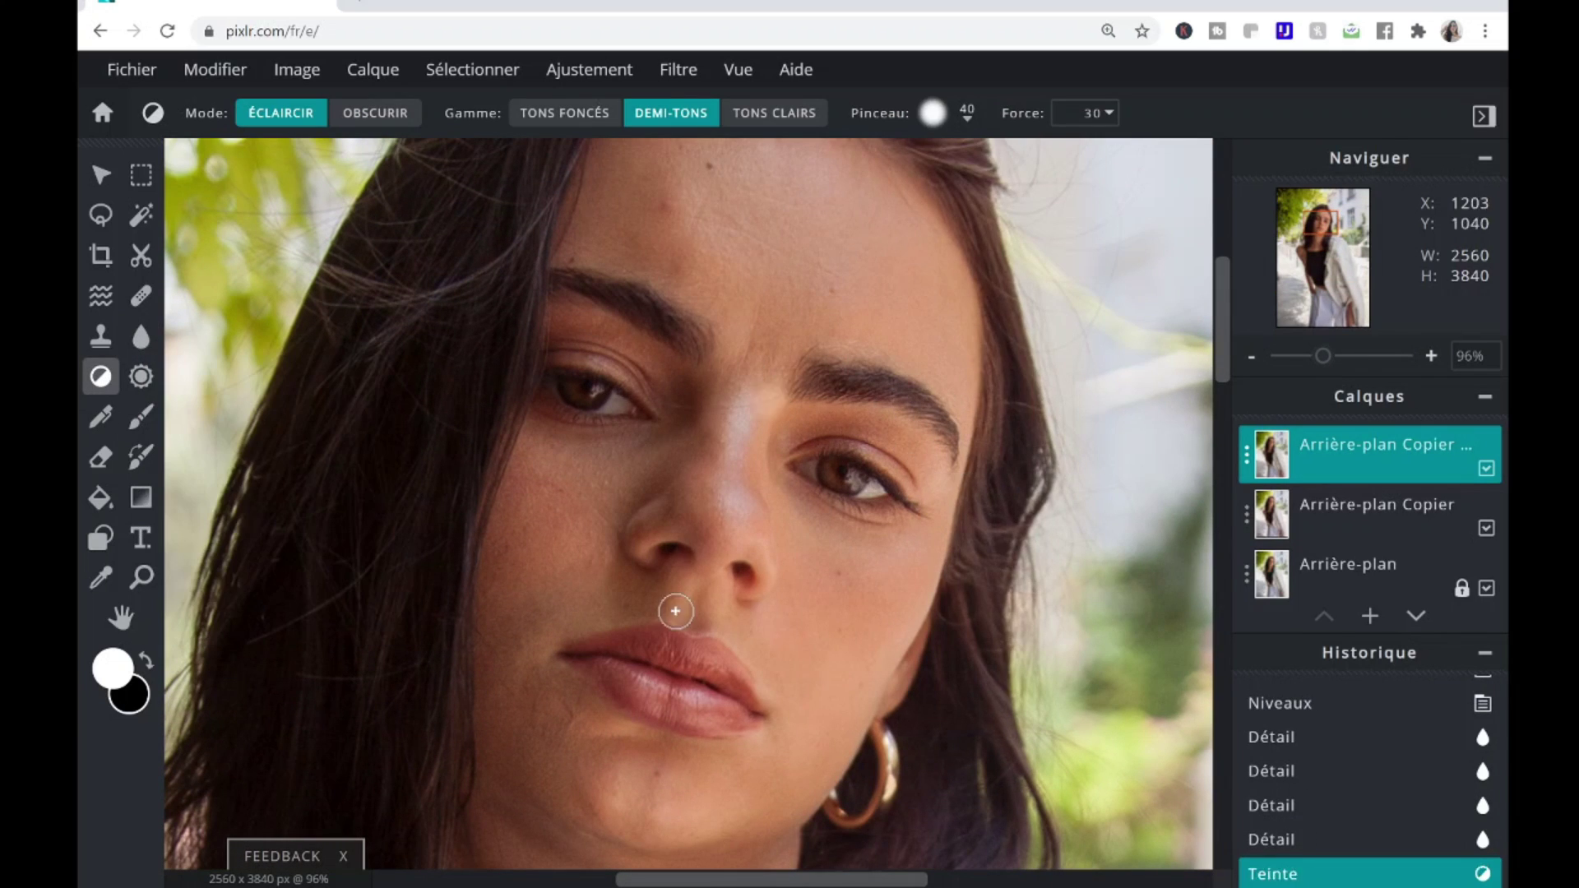
{"action": "key", "text": "ctrl+z"}
{"action": "left_click", "coordinate": [966, 116]}
{"action": "left_click_drag", "start_coordinate": [940, 257], "coordinate": [1146, 258]}
{"action": "left_click", "coordinate": [1086, 113]}
{"action": "key", "text": "BackSpace"}
{"action": "key", "text": "BackSpace"}
{"action": "type", "text": "7"}
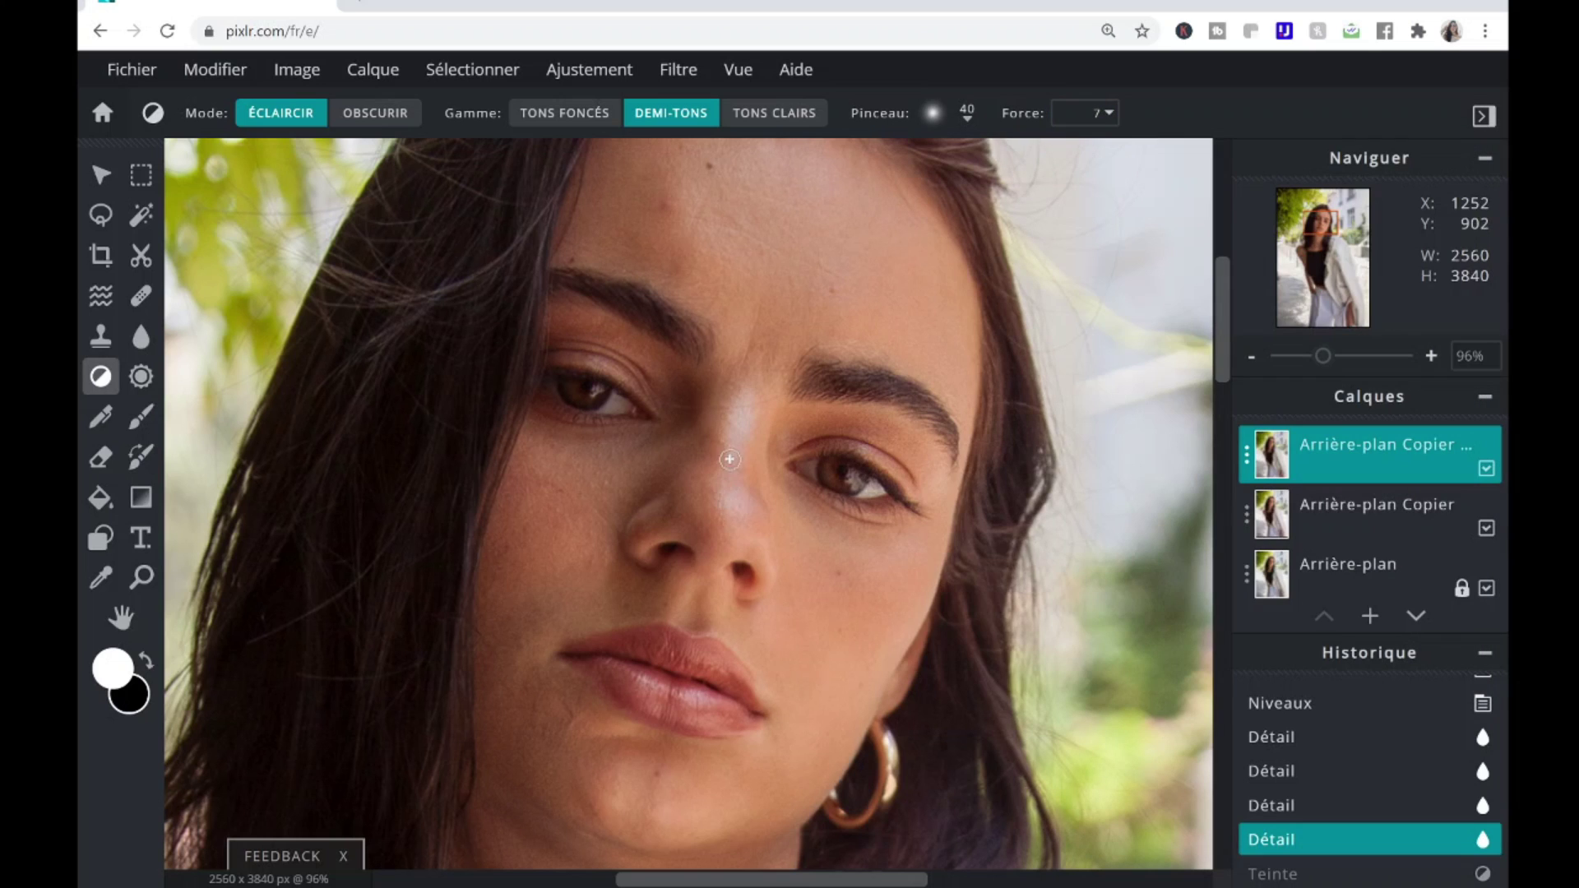
{"action": "left_click", "coordinate": [644, 677]}
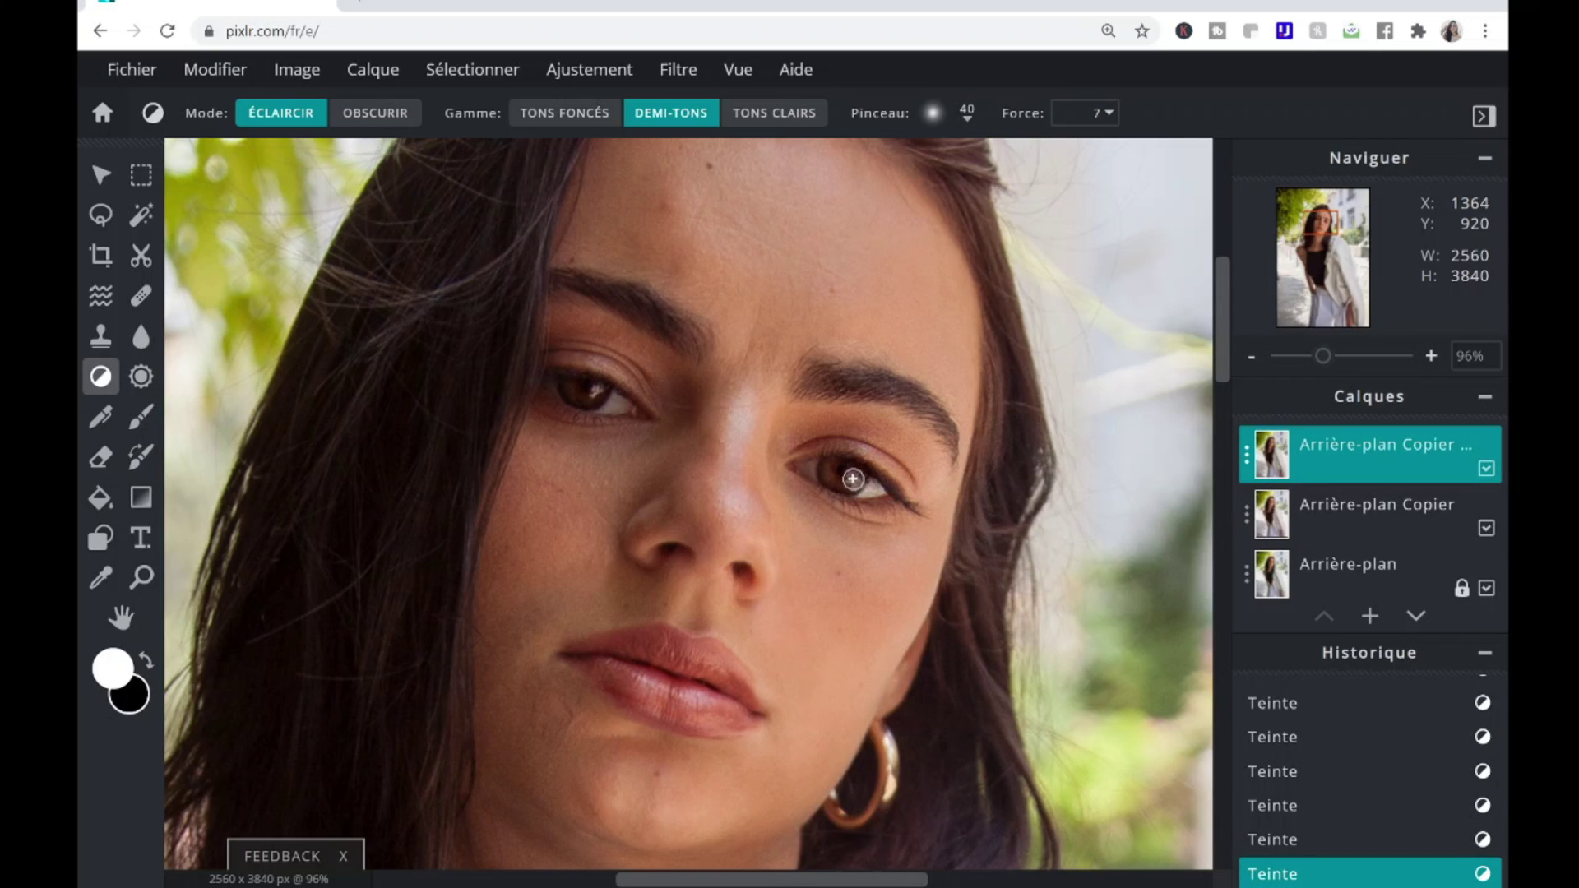
Step: Patch the skin blemishes on the model's face with the healing tool and touch up the photo's colours with the Sponge
{"action": "key", "text": "h"}
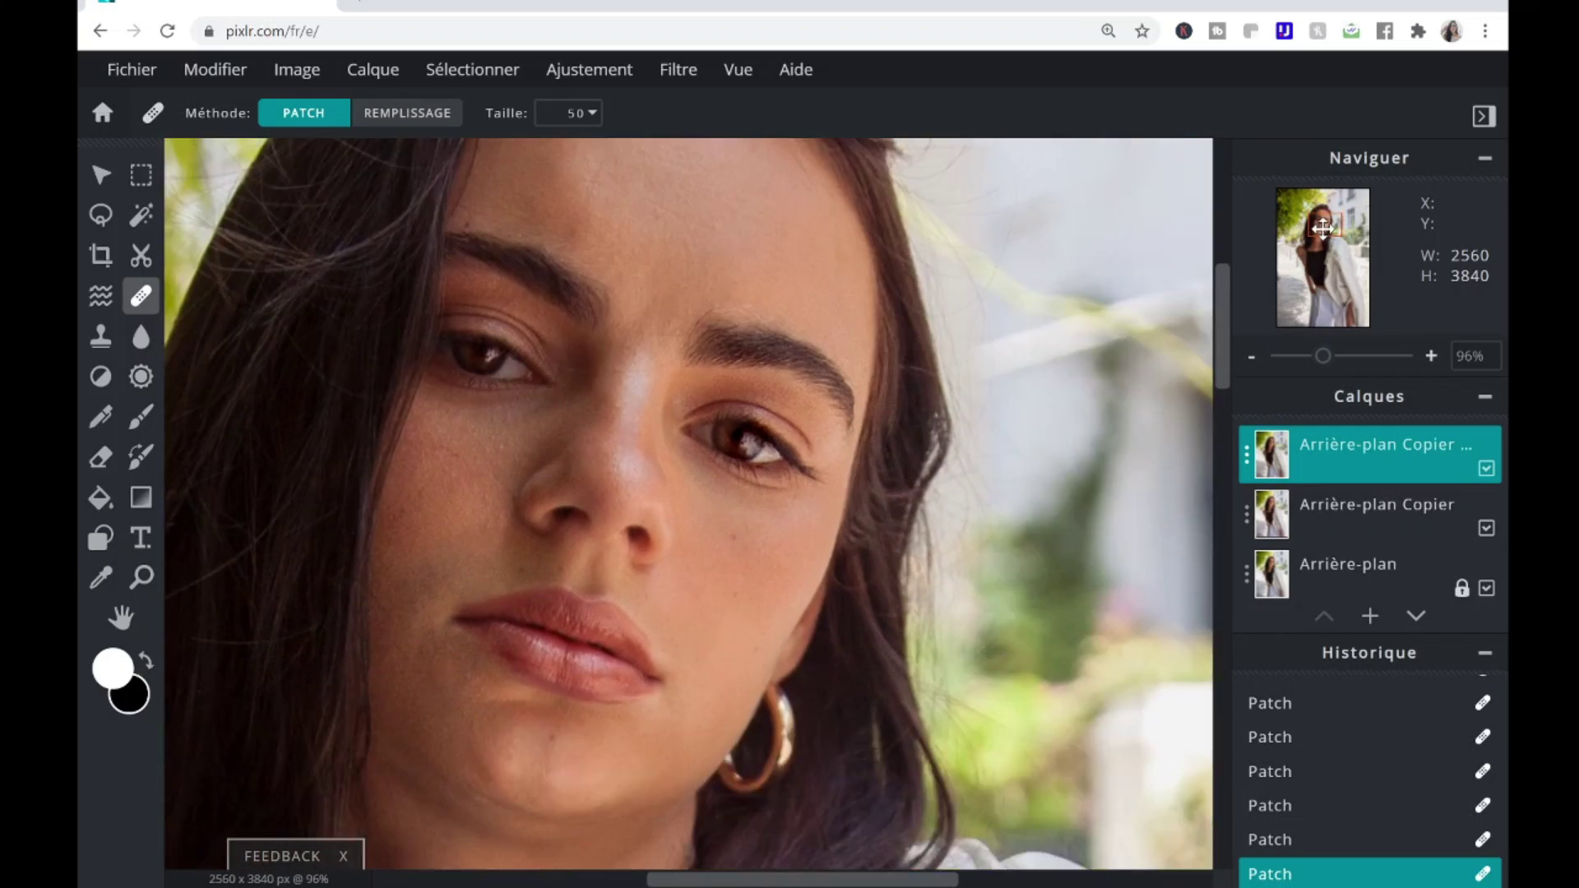
{"action": "left_click_drag", "start_coordinate": [1322, 356], "coordinate": [1285, 358]}
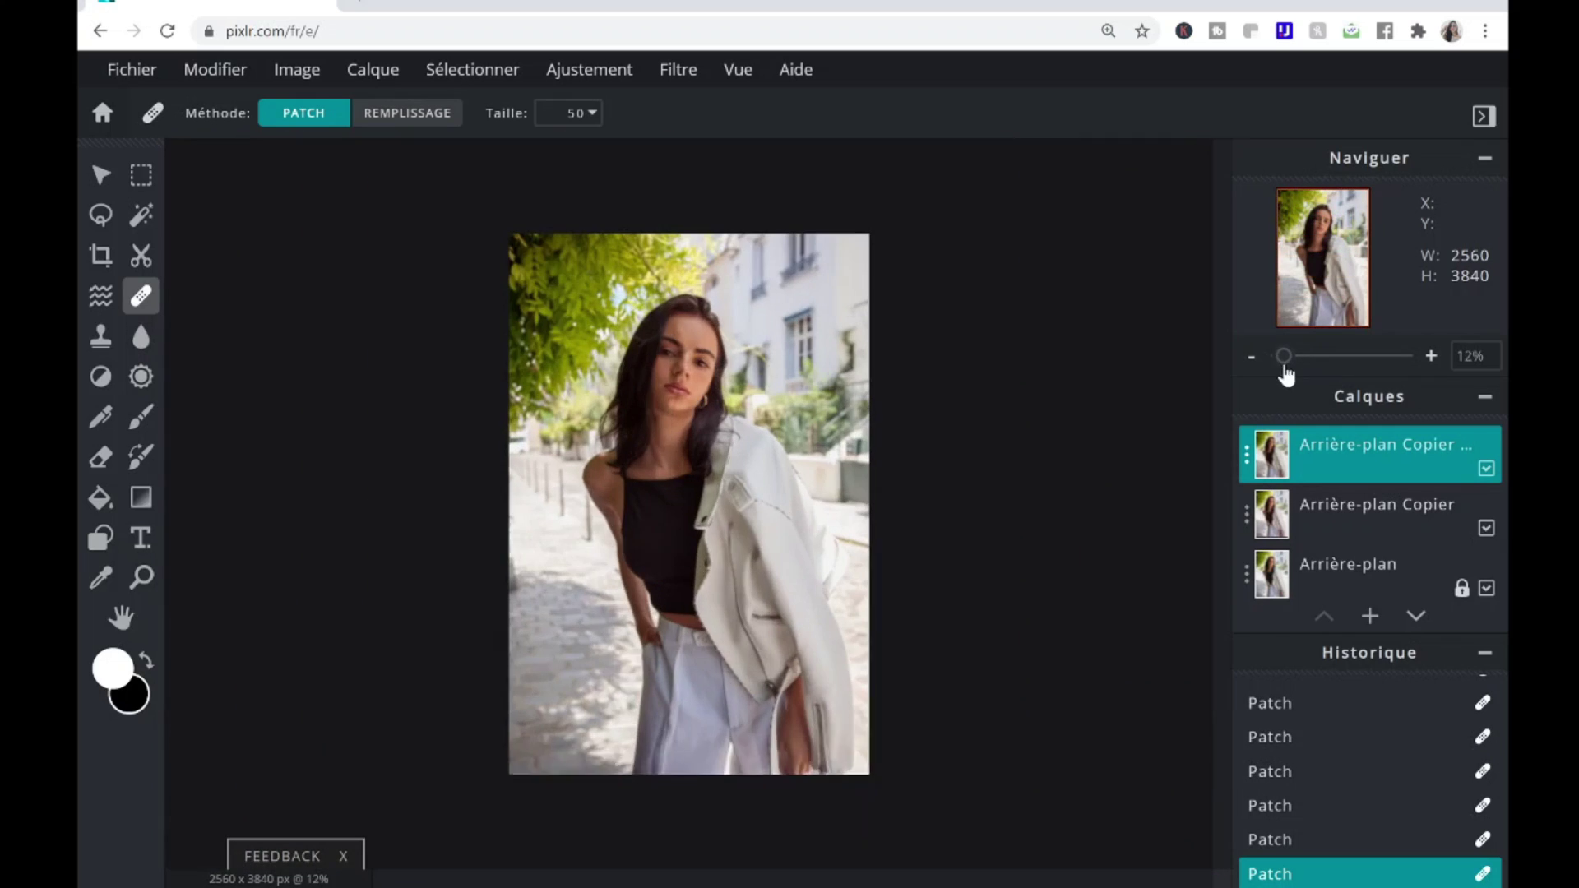
{"action": "key", "text": "o"}
Step: Duplicate the retouched top layer and choose the black-to-red linear gradient for the Gradient tool
{"action": "left_click", "coordinate": [100, 498]}
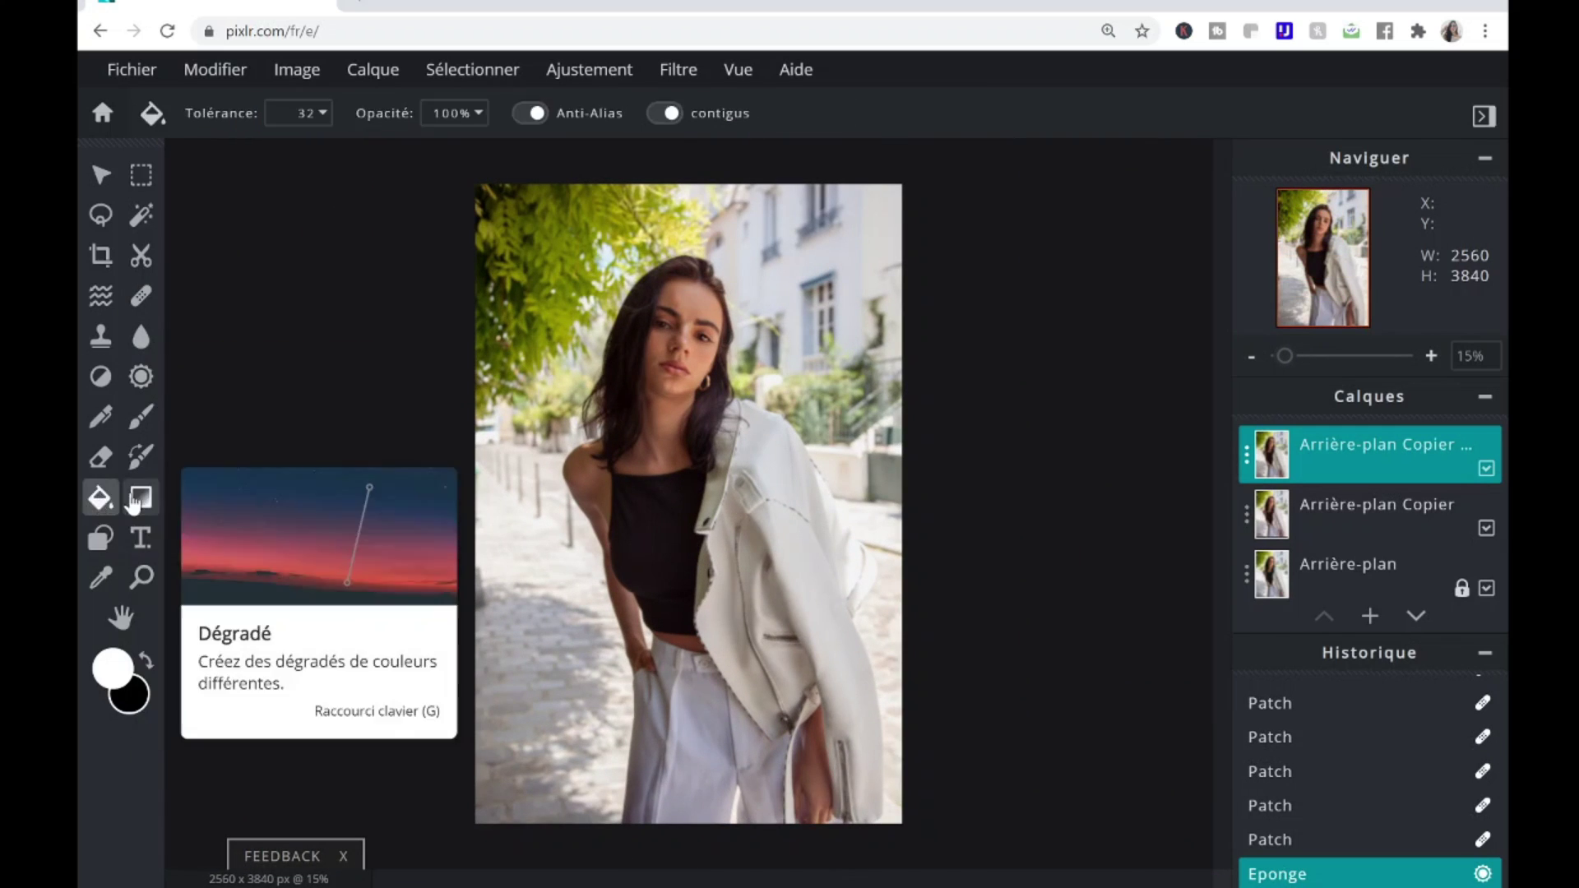
{"action": "left_click", "coordinate": [141, 497]}
{"action": "left_click", "coordinate": [1247, 454]}
{"action": "left_click", "coordinate": [1146, 815]}
{"action": "left_click", "coordinate": [496, 113]}
{"action": "left_click", "coordinate": [617, 415]}
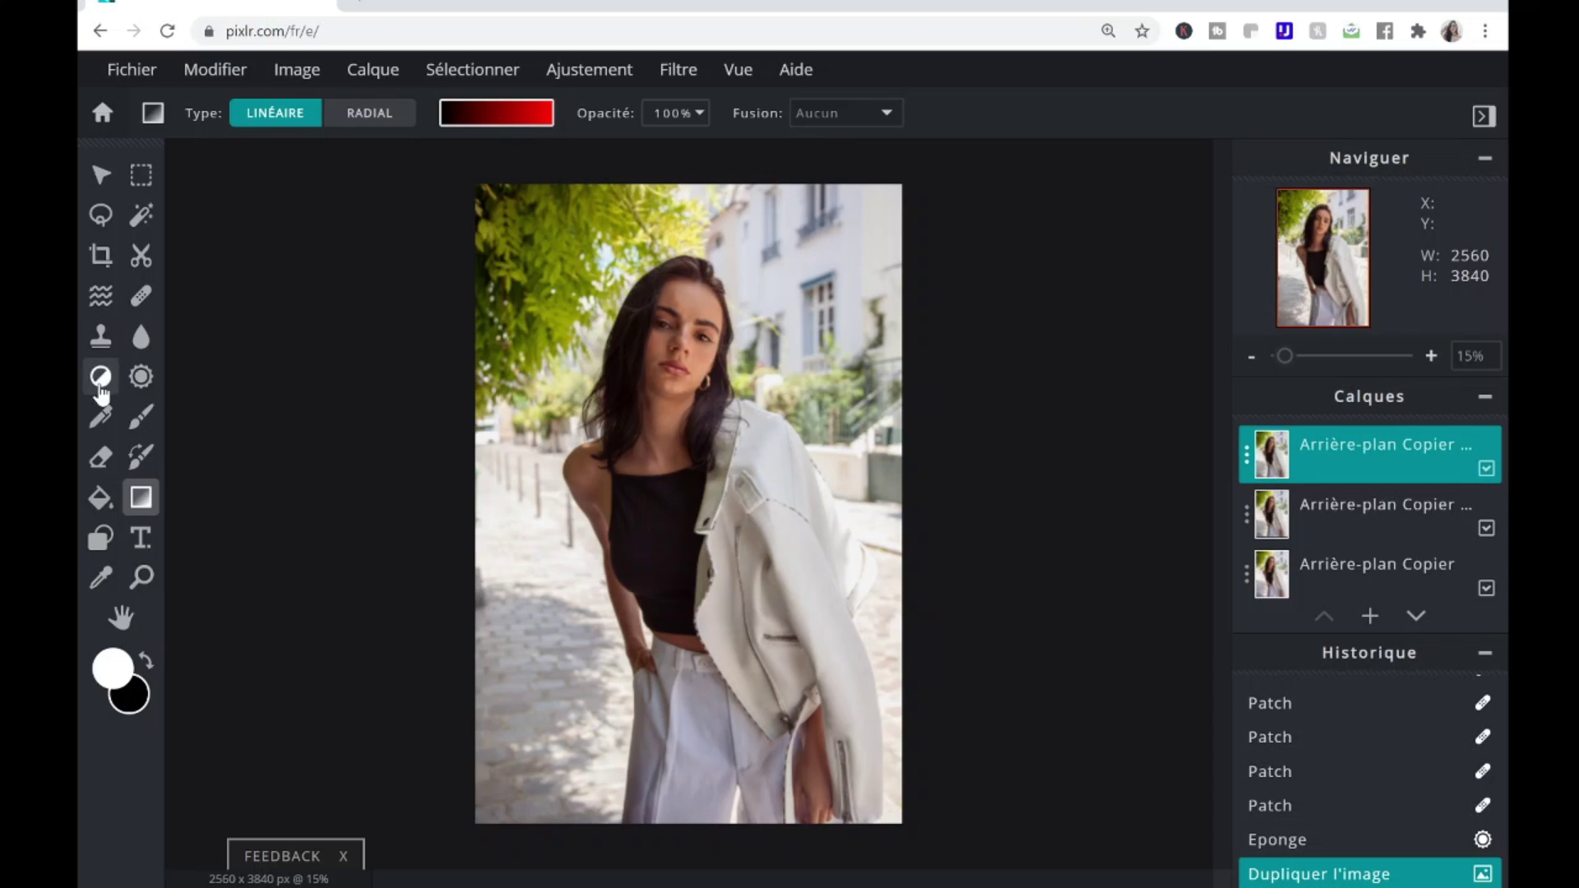
Step: Start a colour lookup adjustment on the top duplicated layer and try the magenta-to-blue preset gradient
{"action": "left_click", "coordinate": [1339, 453]}
{"action": "left_click", "coordinate": [588, 69]}
{"action": "left_click", "coordinate": [603, 312]}
{"action": "left_click", "coordinate": [1350, 240]}
{"action": "left_click", "coordinate": [1424, 494]}
{"action": "scroll", "coordinate": [1121, 416], "scroll_direction": "down", "scroll_amount": 2}
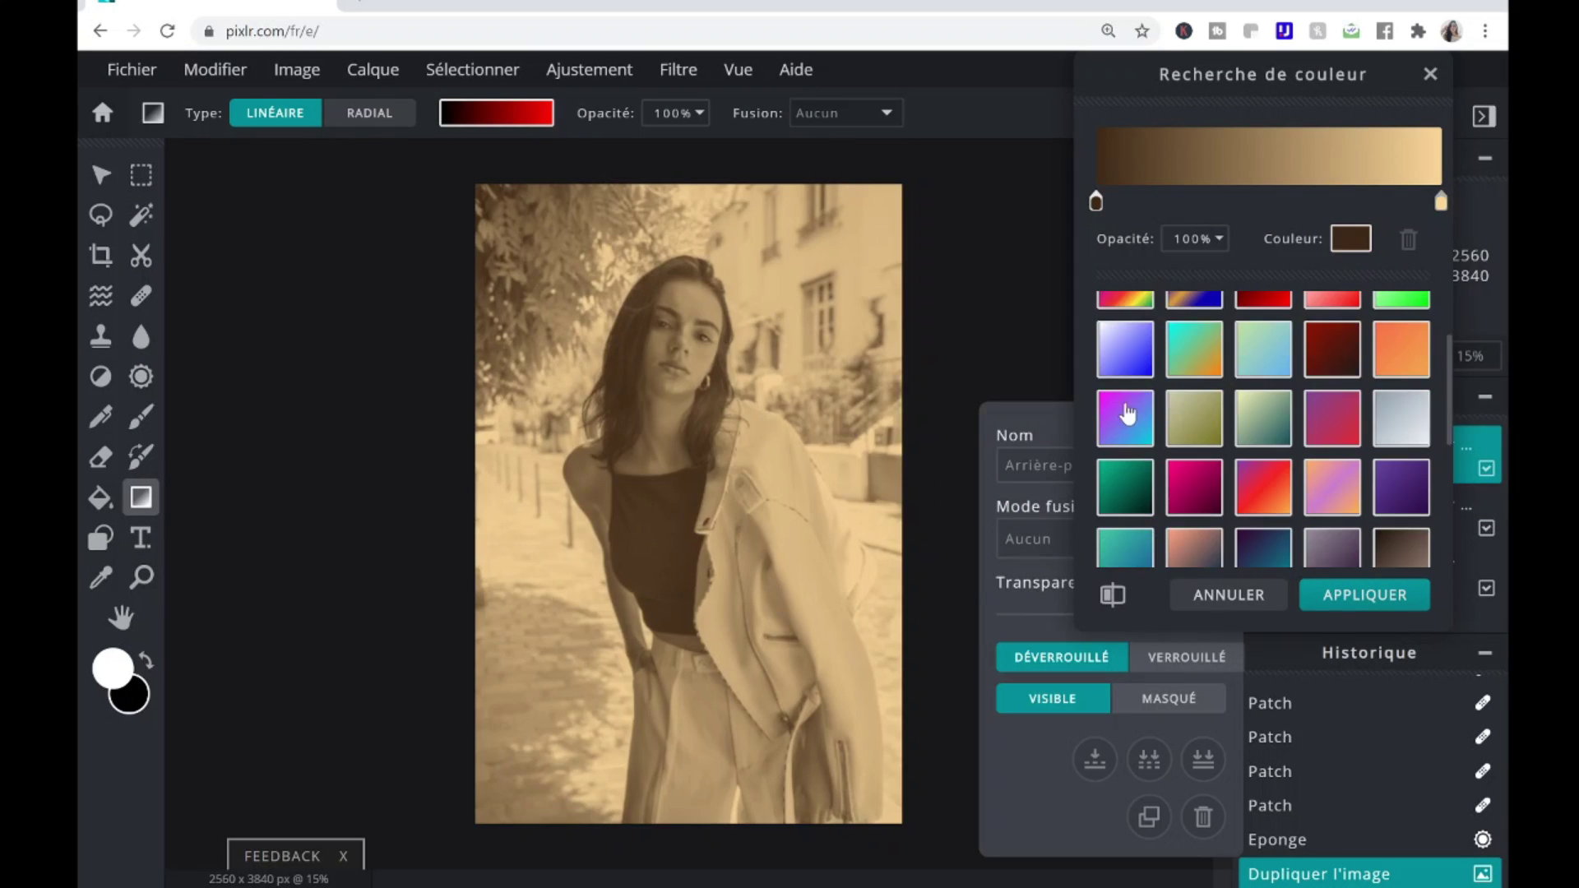
{"action": "left_click", "coordinate": [1121, 416]}
Step: Recolour the lookup gradient with warm peach and orange tones and apply it to the top layer
{"action": "left_click", "coordinate": [1350, 240]}
{"action": "left_click", "coordinate": [1011, 496]}
{"action": "left_click", "coordinate": [1043, 496]}
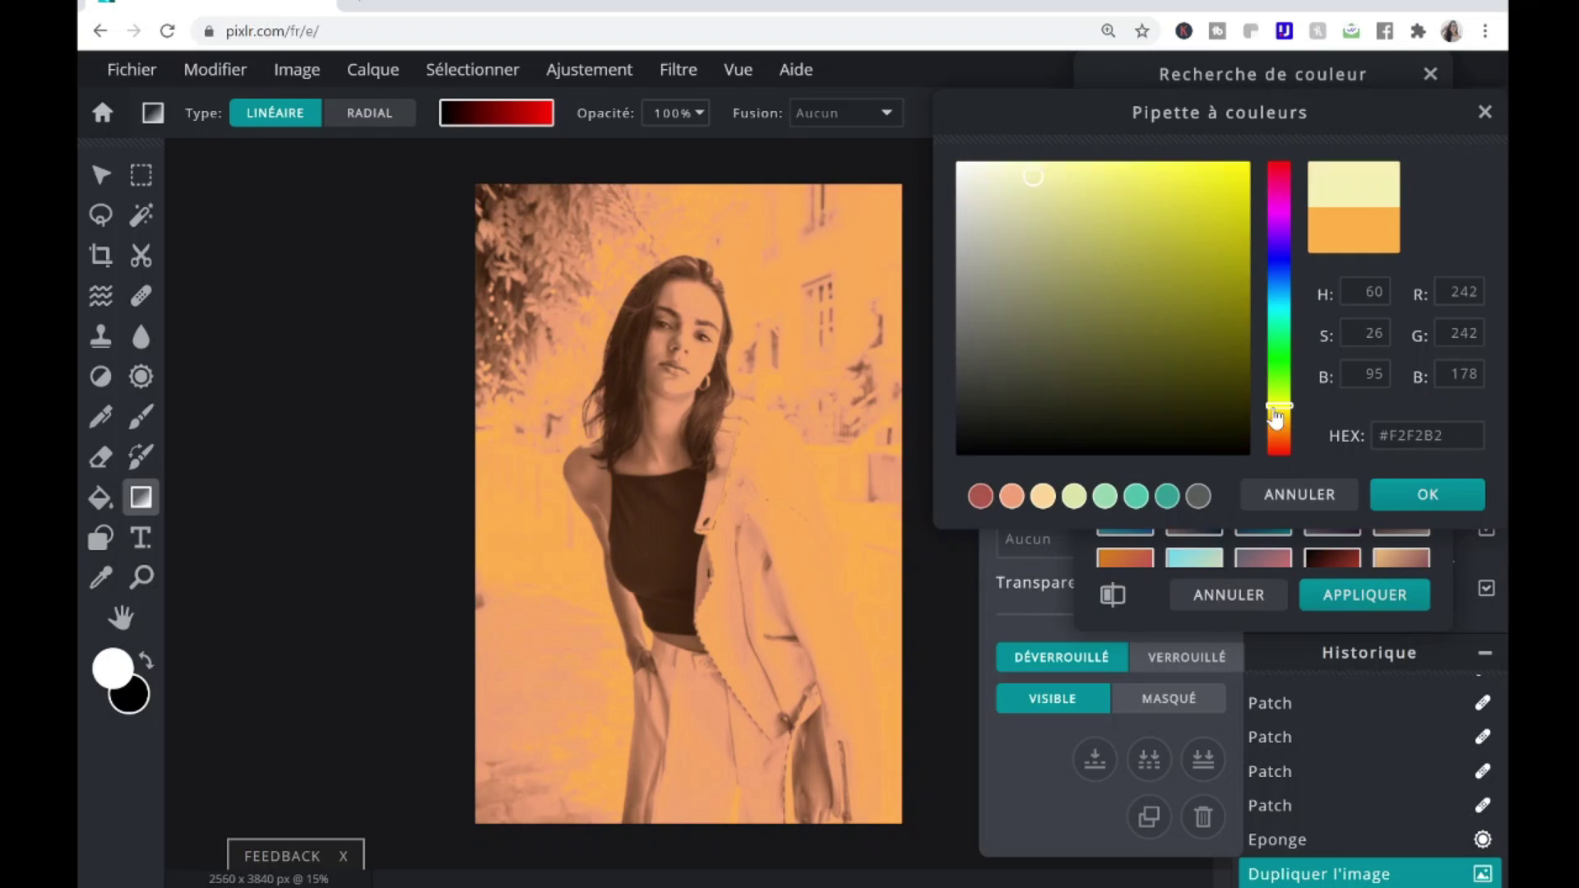
{"action": "left_click", "coordinate": [1428, 494]}
{"action": "left_click", "coordinate": [1305, 202]}
{"action": "left_click", "coordinate": [1365, 594]}
Step: Change the blend mode of the colour lookup layer and reduce its opacity to a faint tint
{"action": "left_click", "coordinate": [1081, 552]}
{"action": "left_click", "coordinate": [1075, 310]}
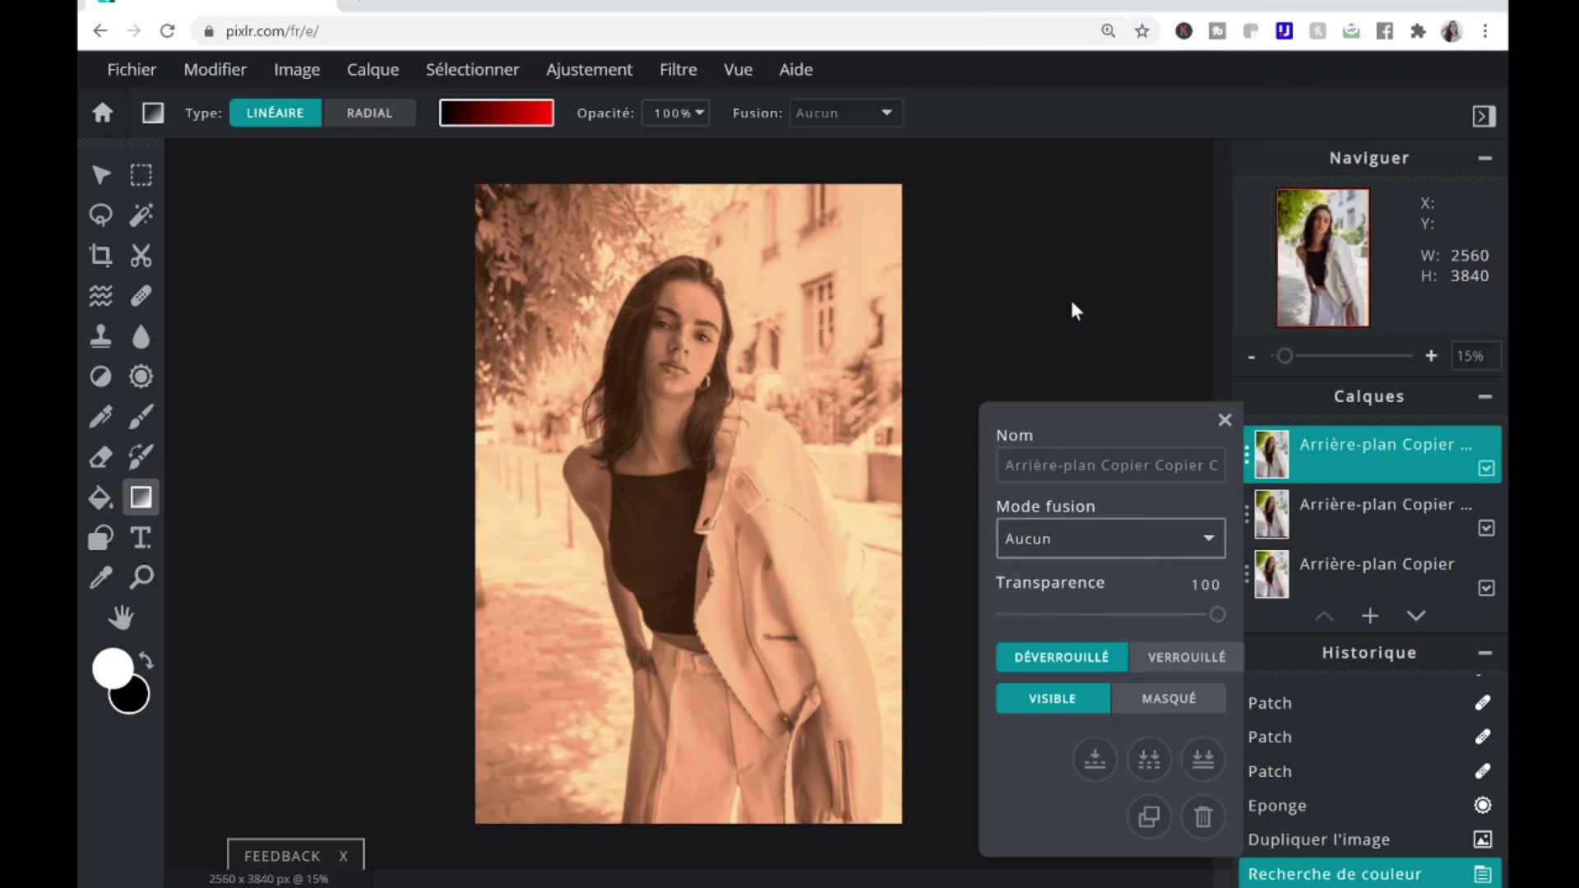
{"action": "left_click_drag", "start_coordinate": [1218, 614], "coordinate": [1024, 617]}
{"action": "left_click", "coordinate": [1024, 616]}
{"action": "left_click", "coordinate": [1271, 454]}
{"action": "left_click", "coordinate": [679, 69]}
{"action": "left_click", "coordinate": [716, 239]}
{"action": "left_click", "coordinate": [1240, 346]}
{"action": "left_click", "coordinate": [678, 69]}
{"action": "left_click", "coordinate": [589, 69]}
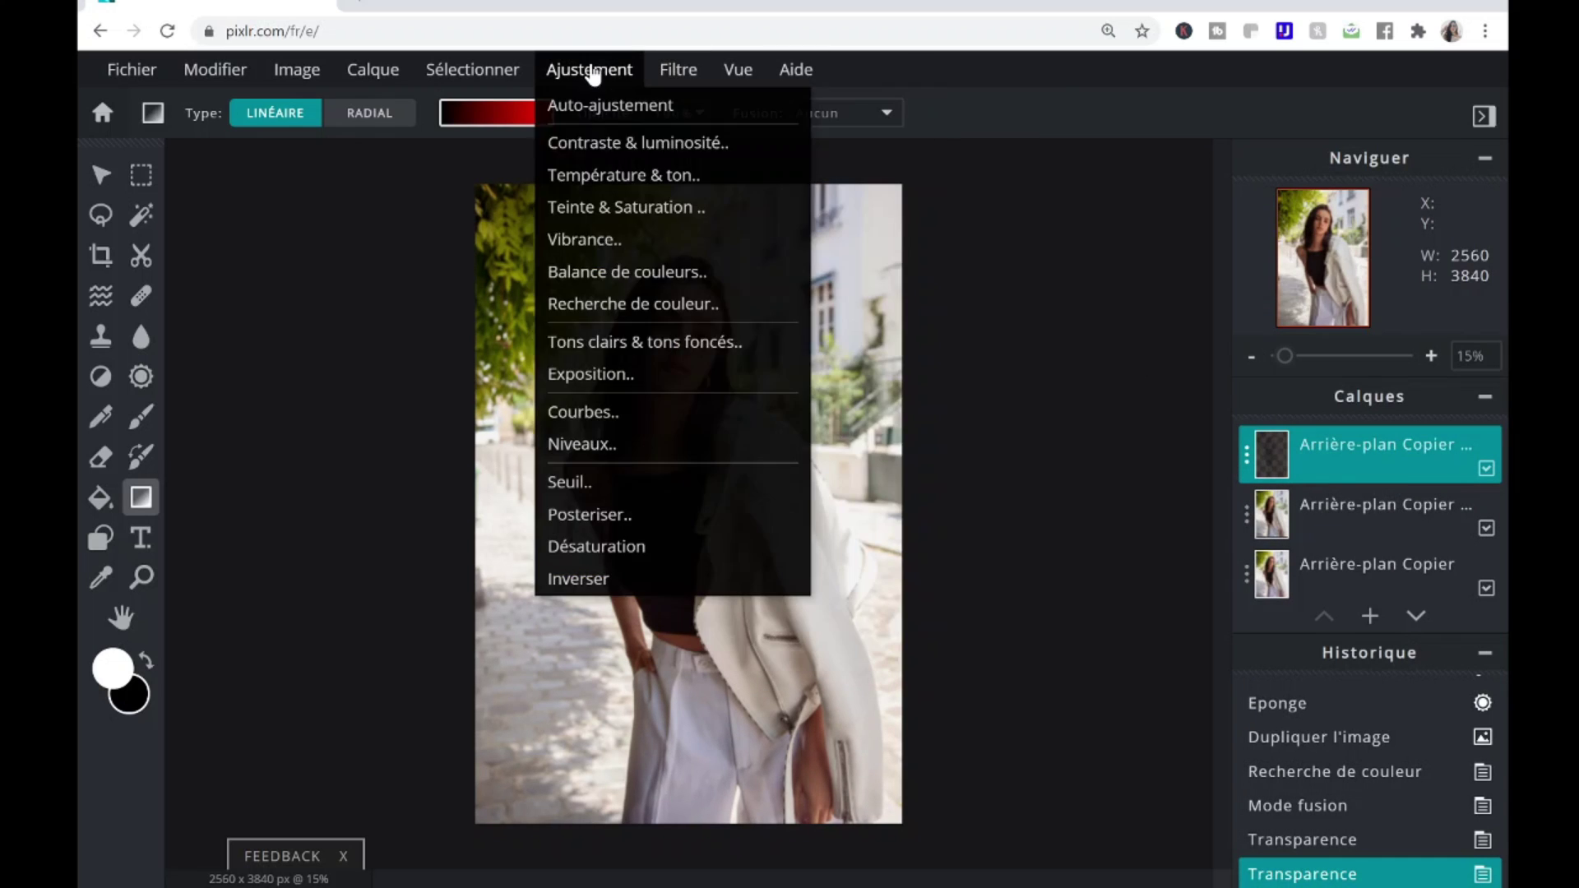
{"action": "left_click", "coordinate": [625, 207]}
{"action": "left_click", "coordinate": [1288, 580]}
{"action": "left_click", "coordinate": [589, 70]}
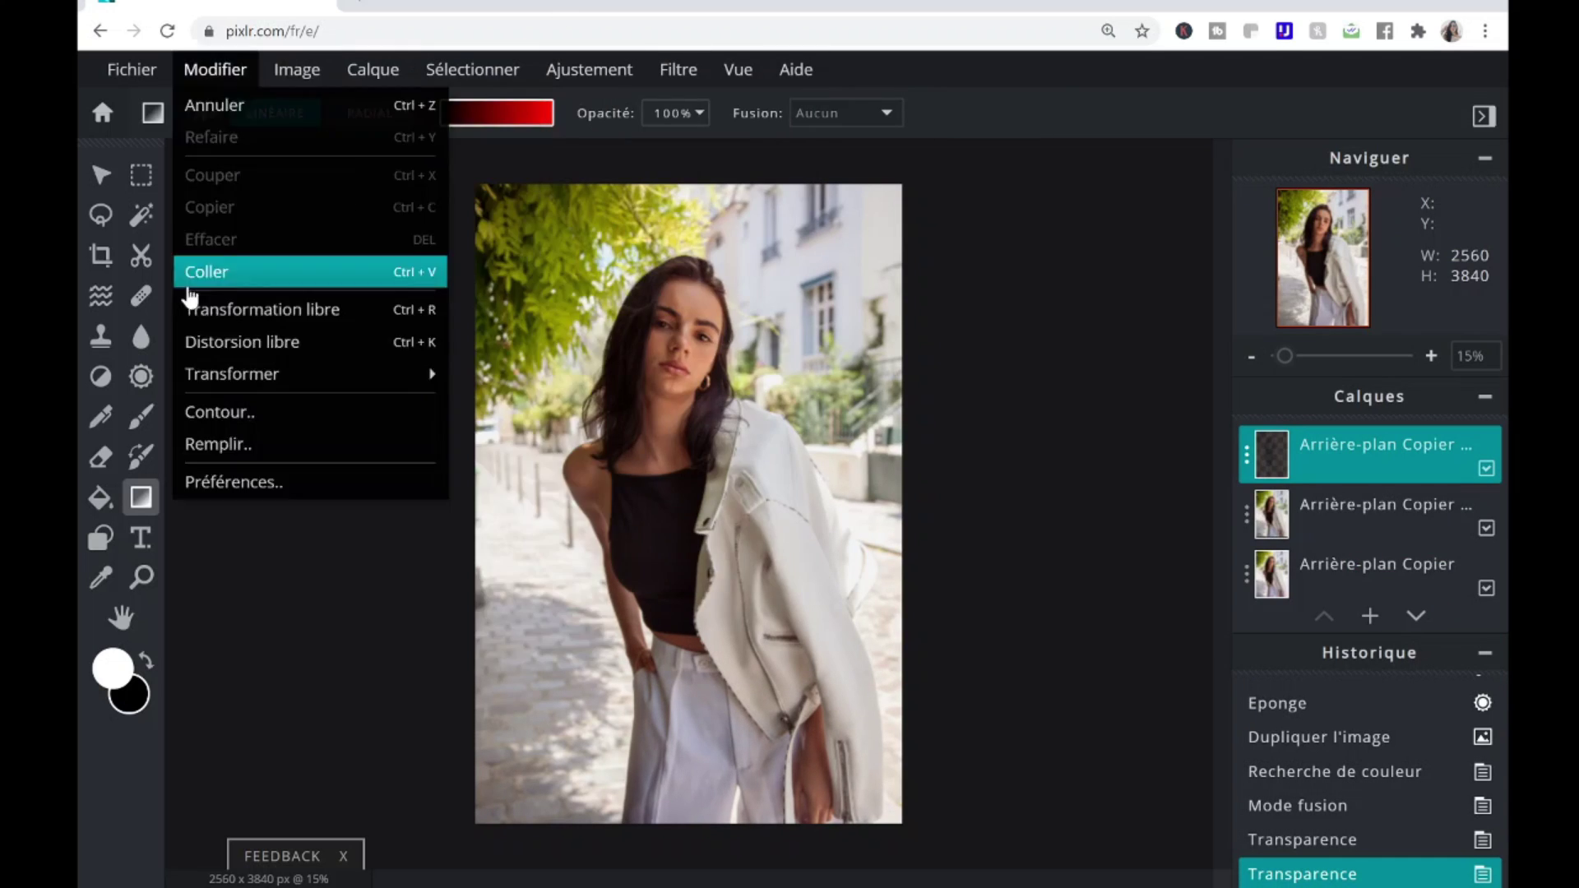
Step: Try the colour replacement brush with a mint green on the foliage at the photo's upper left, undoing unwanted strokes
{"action": "left_click", "coordinate": [141, 456]}
{"action": "left_click", "coordinate": [566, 222]}
{"action": "left_click", "coordinate": [571, 233]}
{"action": "key", "text": "ctrl+z"}
{"action": "mouse_move", "coordinate": [569, 237]}
{"action": "left_mouse_down"}
{"action": "mouse_move", "coordinate": [548, 265]}
{"action": "mouse_move", "coordinate": [552, 195]}
{"action": "left_mouse_up"}
{"action": "right_click", "coordinate": [542, 269]}
{"action": "left_click", "coordinate": [513, 323]}
{"action": "right_click", "coordinate": [605, 303]}
{"action": "key", "text": "ctrl+z"}
Step: Configure the colour replacement brush with size 587 and tolerance 5
{"action": "left_click", "coordinate": [267, 115]}
{"action": "left_click", "coordinate": [267, 116]}
{"action": "left_click", "coordinate": [473, 114]}
{"action": "left_click_drag", "start_coordinate": [363, 153], "coordinate": [287, 153]}
{"action": "left_click", "coordinate": [267, 114]}
{"action": "left_click", "coordinate": [409, 196]}
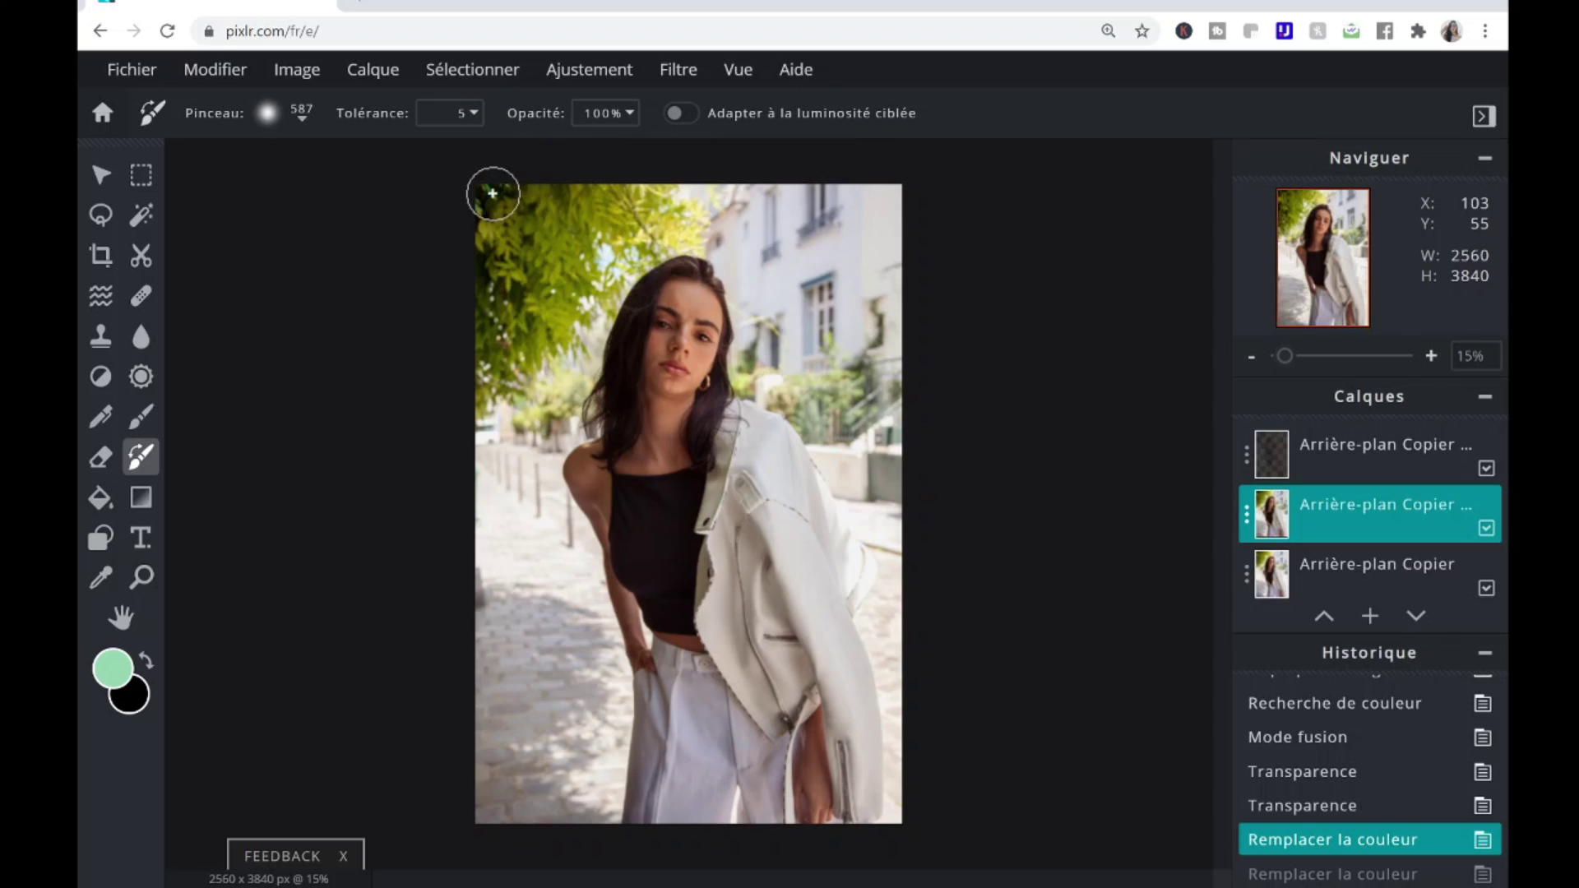
Step: Reduce the colour intensity of the foliage with the Sponge in decrease mode at strength 30, and reselect the top layer
{"action": "left_click", "coordinate": [141, 376]}
{"action": "left_click", "coordinate": [380, 115]}
{"action": "left_click_drag", "start_coordinate": [517, 343], "coordinate": [533, 205]}
{"action": "left_click", "coordinate": [1463, 441]}
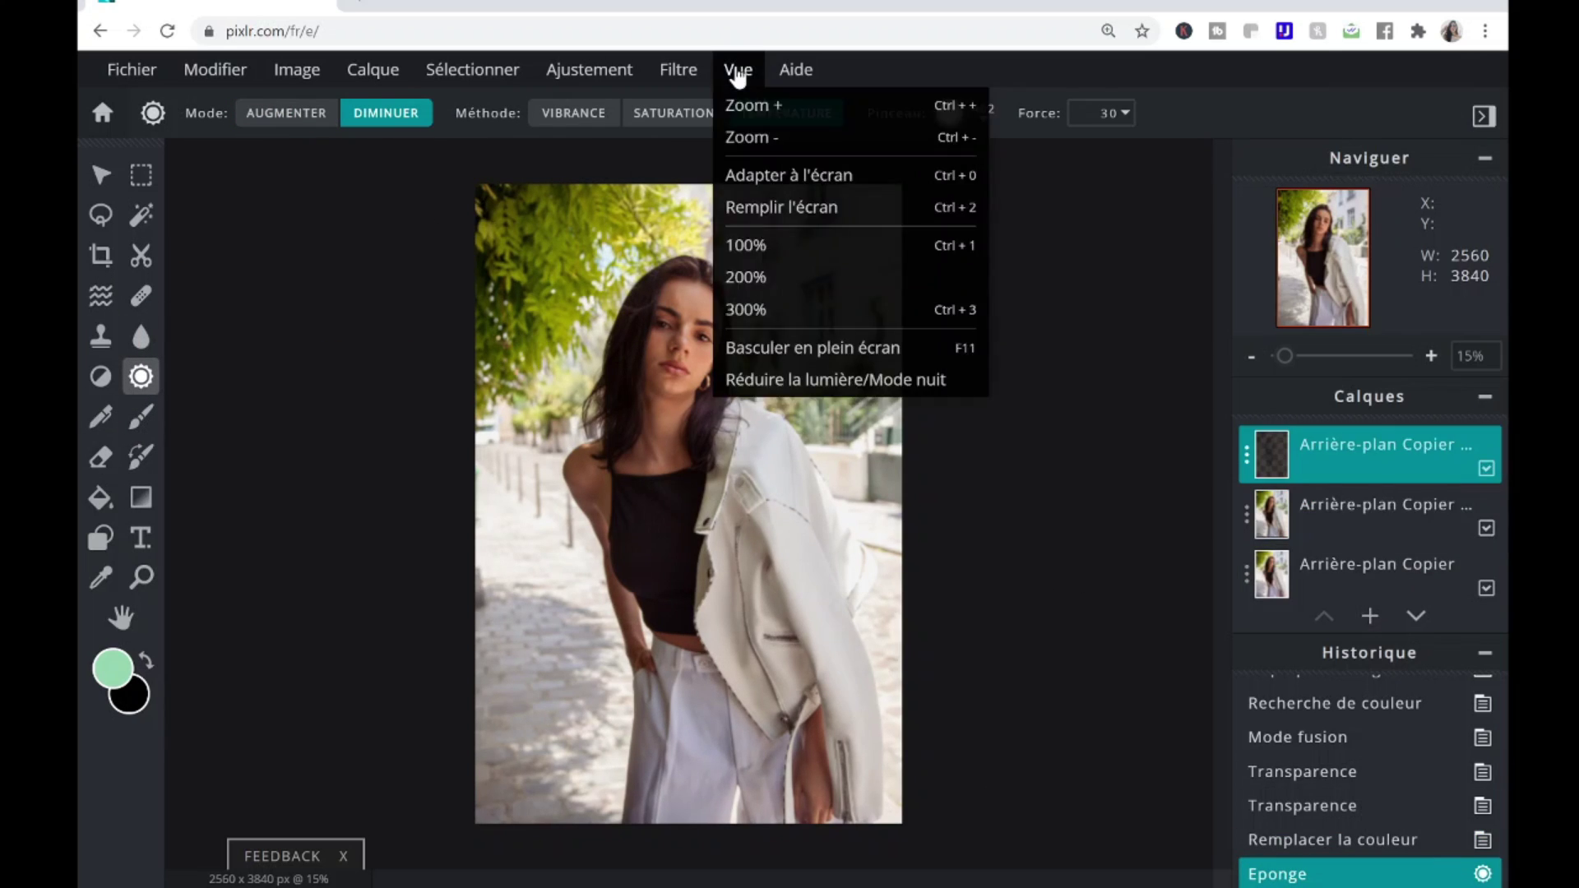
Step: Toggle the visibility of a lower layer and save the retouched portrait
{"action": "scroll", "coordinate": [1473, 543], "scroll_direction": "down", "scroll_amount": 1}
{"action": "left_click", "coordinate": [1487, 581]}
{"action": "left_click", "coordinate": [130, 71]}
{"action": "left_click", "coordinate": [136, 268]}
{"action": "left_click", "coordinate": [1403, 593]}
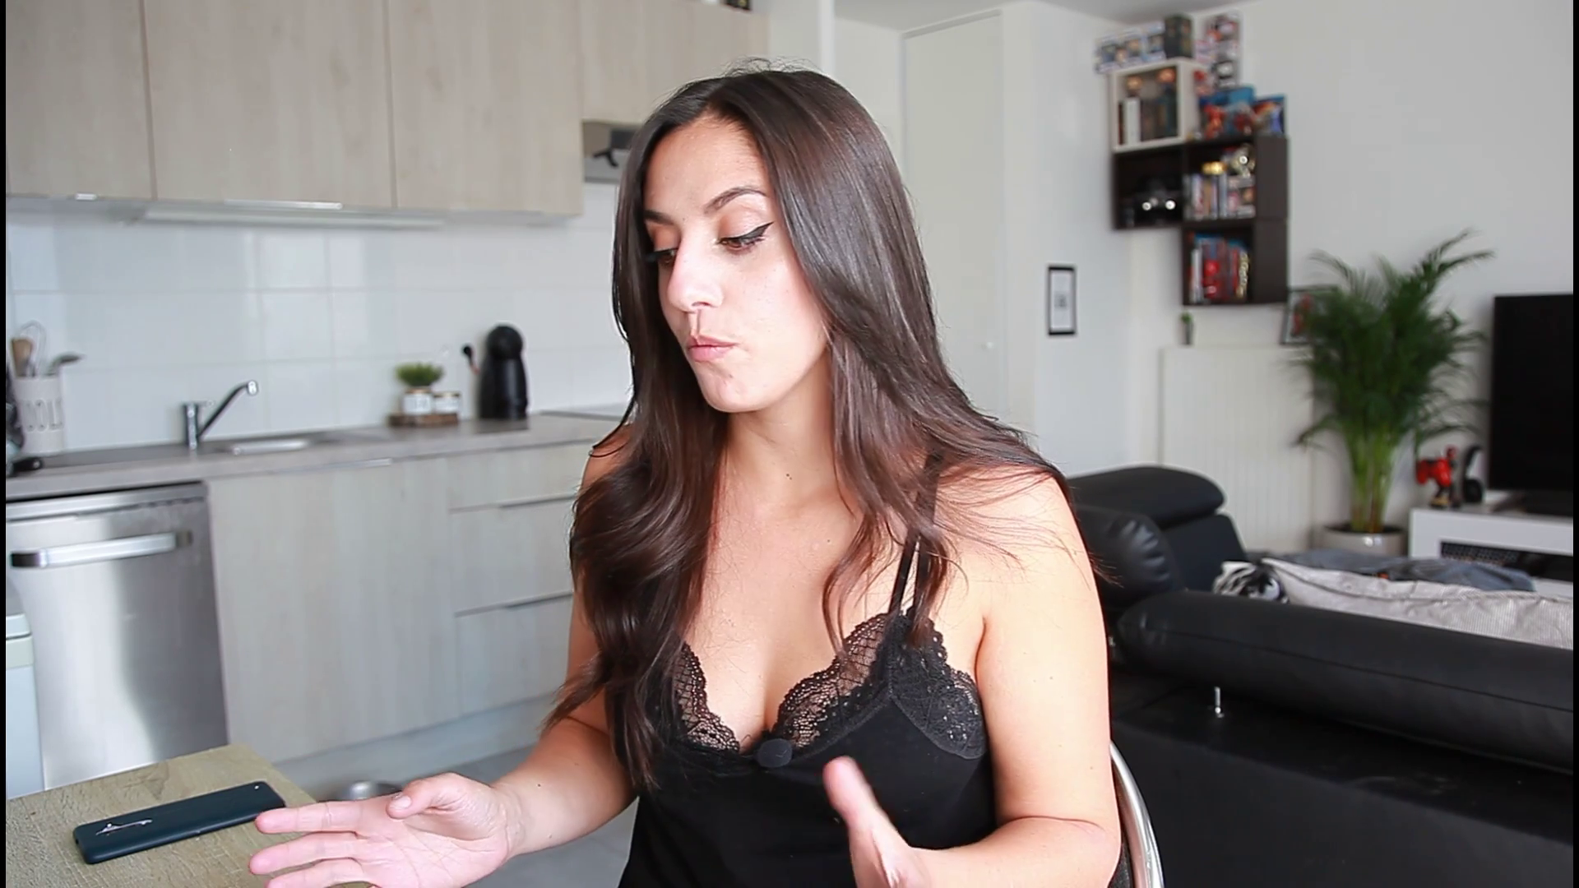